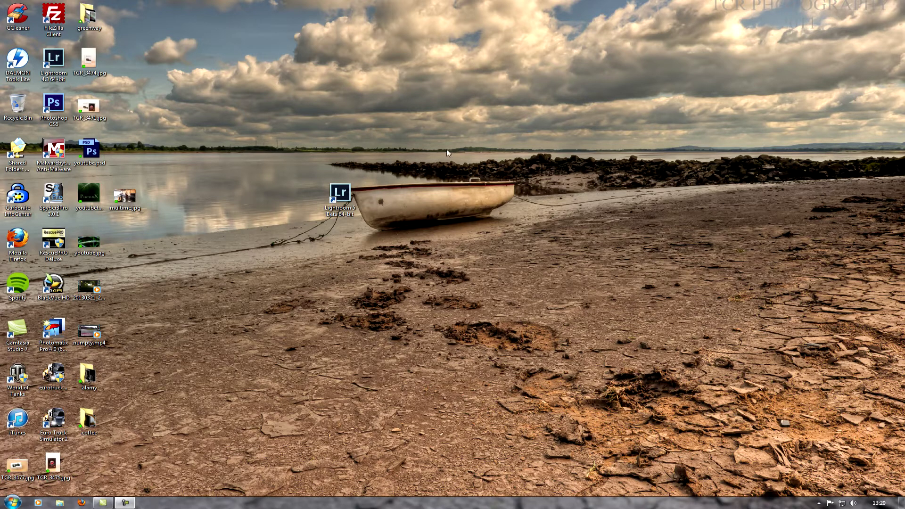
Step: Launch Lightroom 5 Beta from its desktop shortcut
double_click(336, 207)
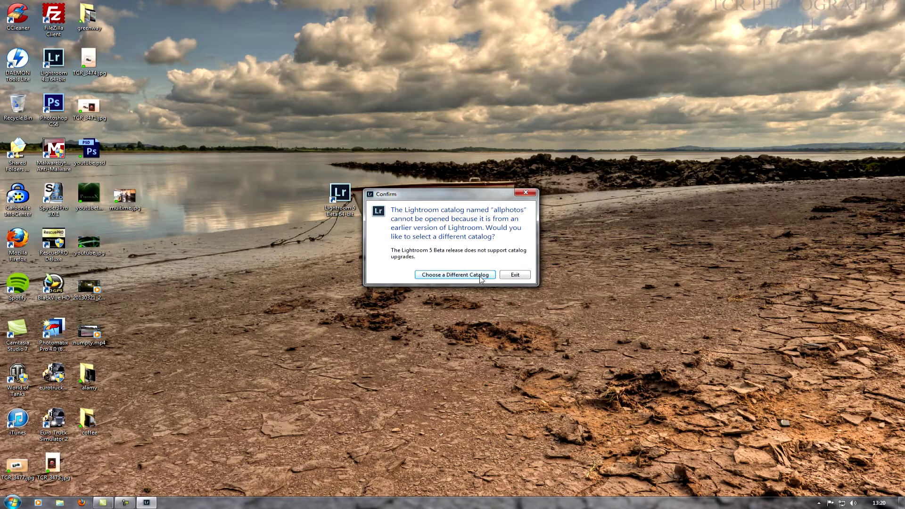
Step: Skip the old allphotos catalog and create a new empty catalog named 'beta5'
left_click(452, 275)
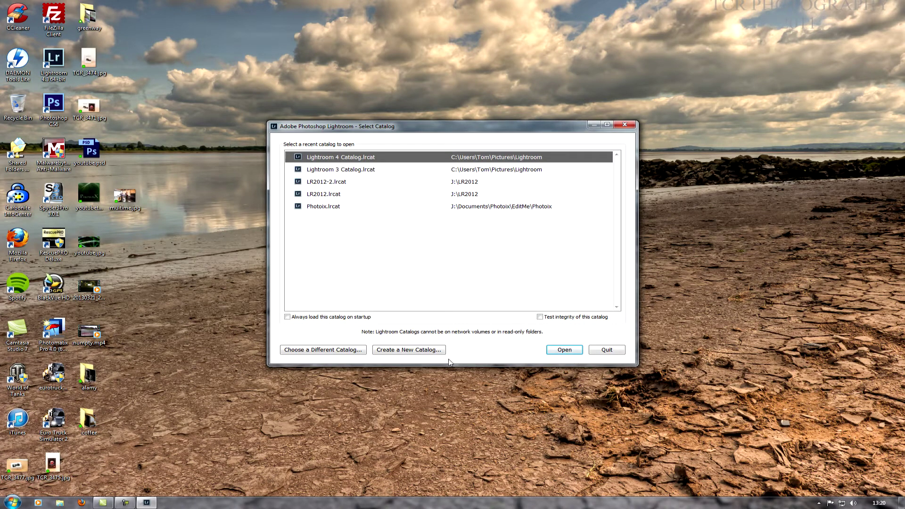
left_click(431, 351)
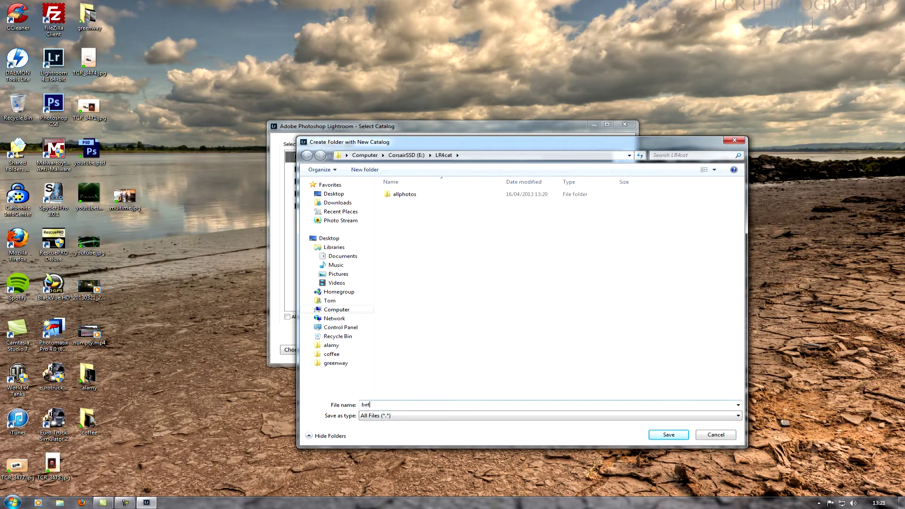
type("beta5")
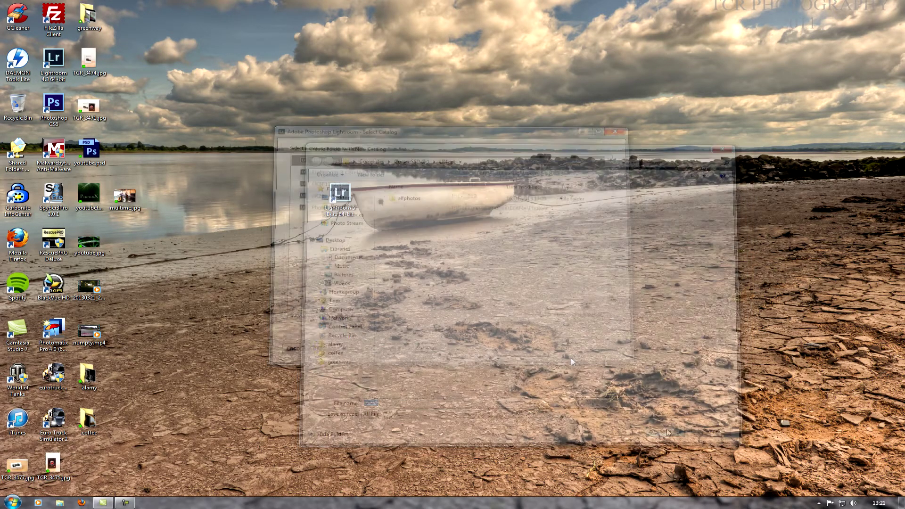
left_click(669, 435)
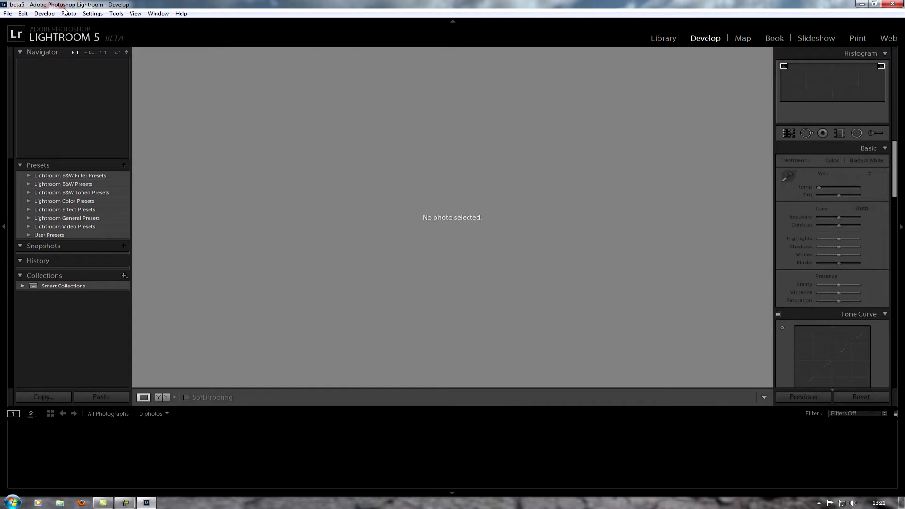
left_click(8, 13)
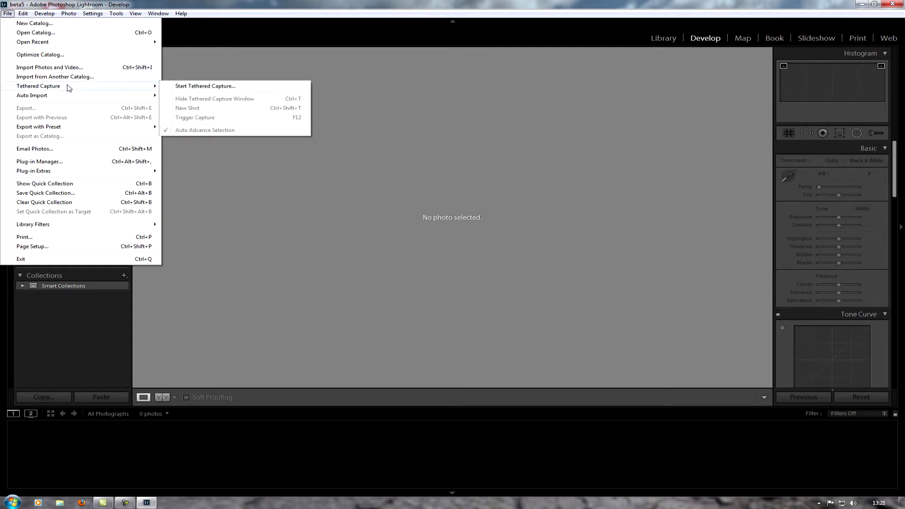
Step: Look over the File menu's Tethered Capture and Auto Import submenus
mouse_move(69, 95)
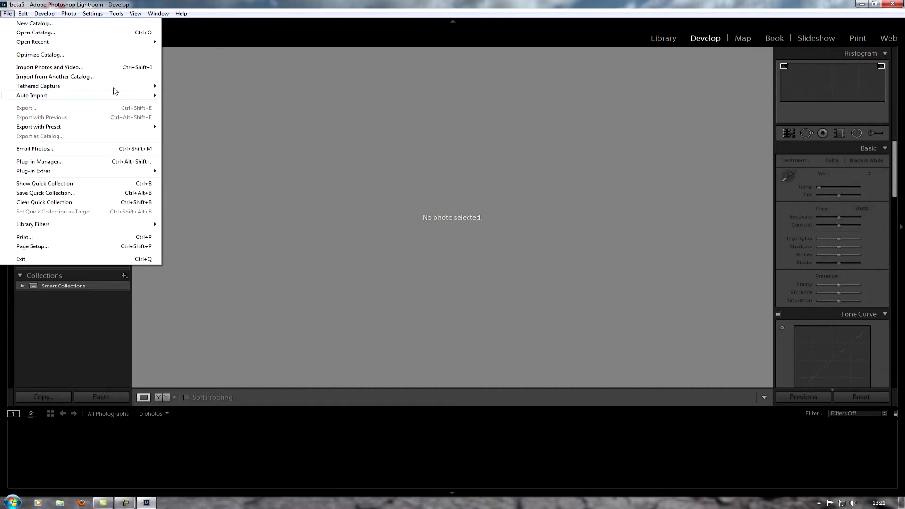
Step: Import the 17 photos from the Main Drive (J:) Pictures 2013-03-22 folder
left_click(106, 70)
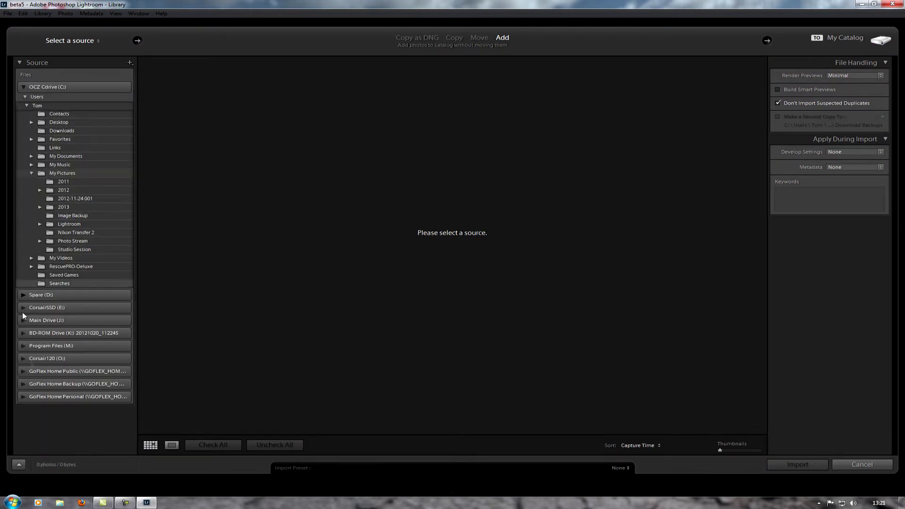
left_click(33, 320)
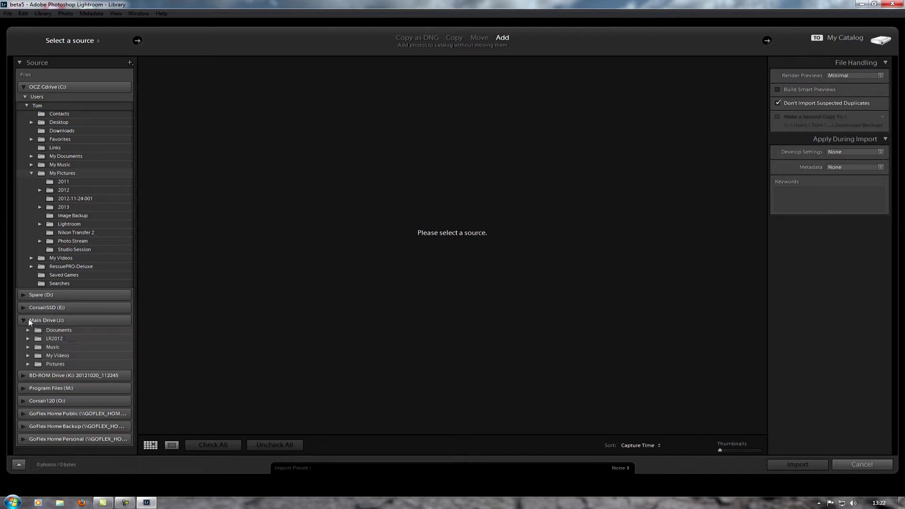
left_click(47, 365)
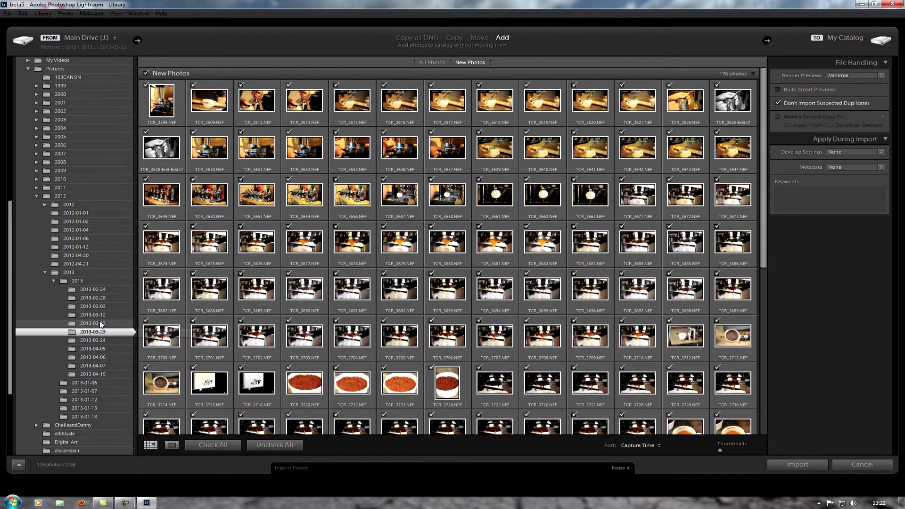
left_click(96, 324)
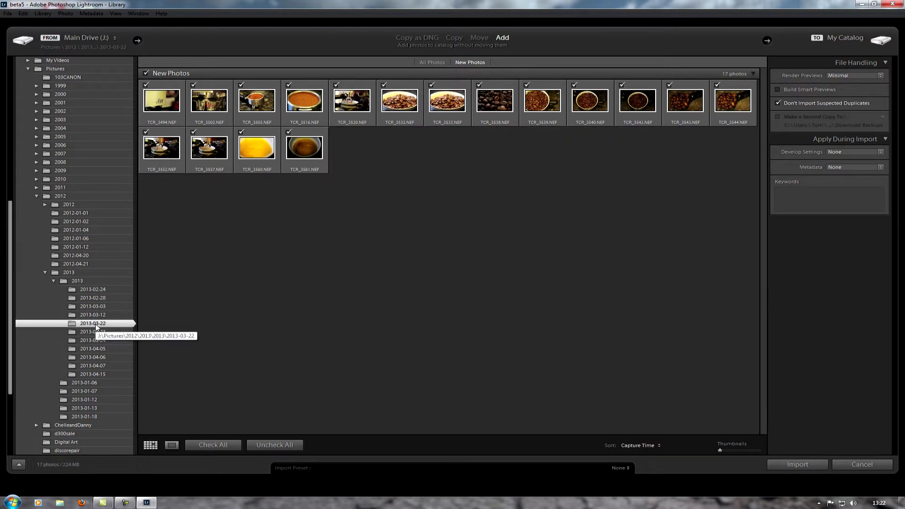
left_click(808, 466)
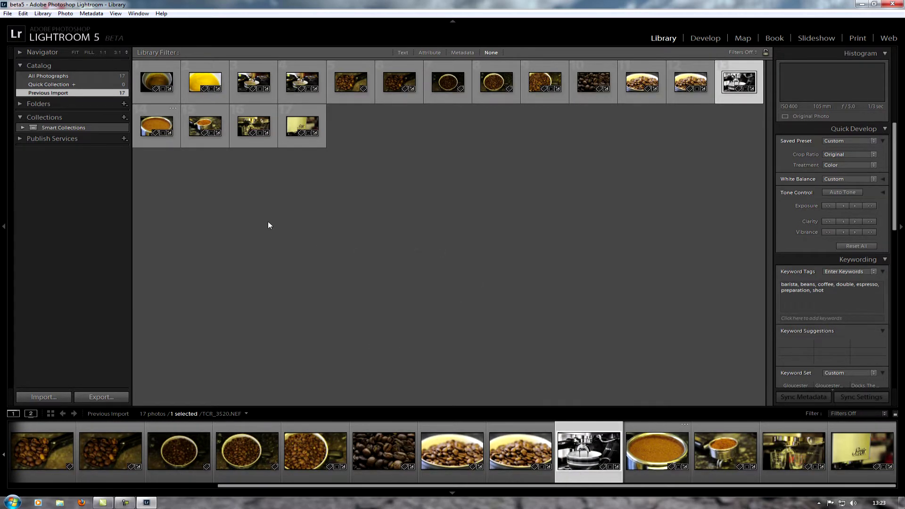
Step: Make coffee-beans photo TCR_3539 black and white, then open espresso cup TCR_3520 in Develop
left_click(543, 82)
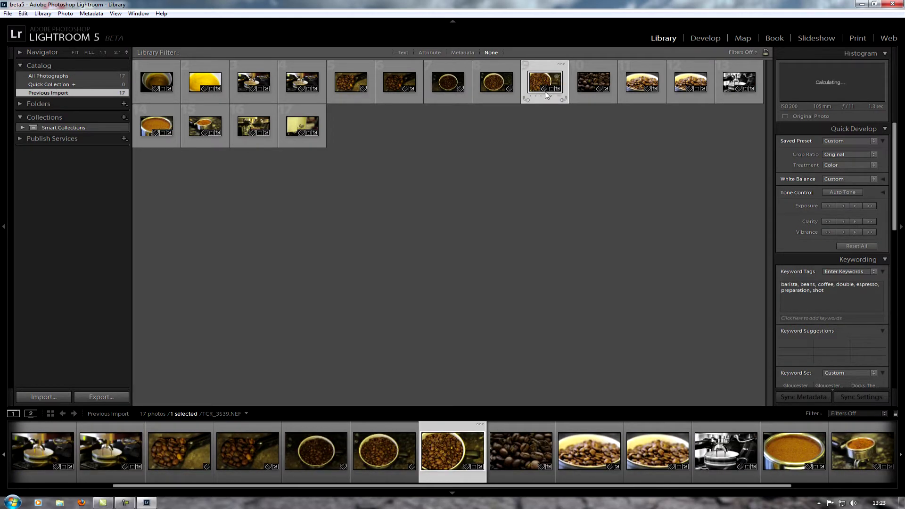
key("v")
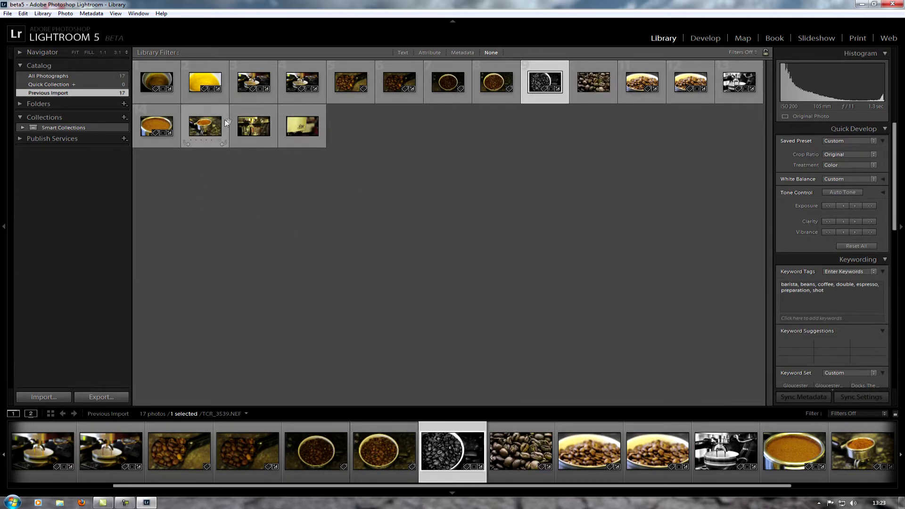
left_click(251, 128)
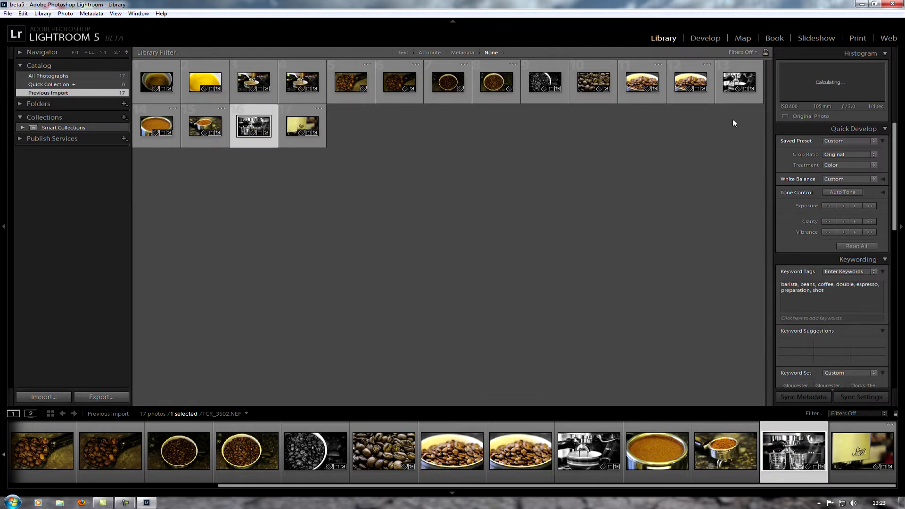
left_click(734, 83)
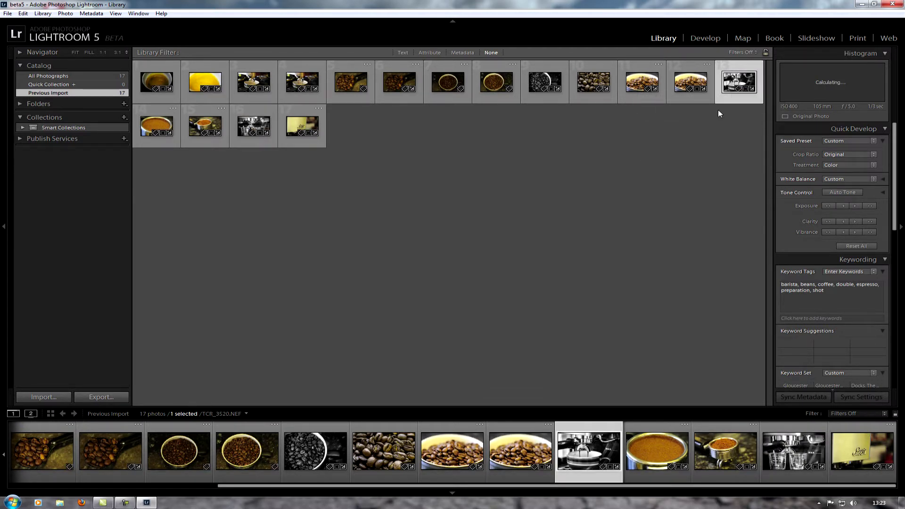
left_click(712, 38)
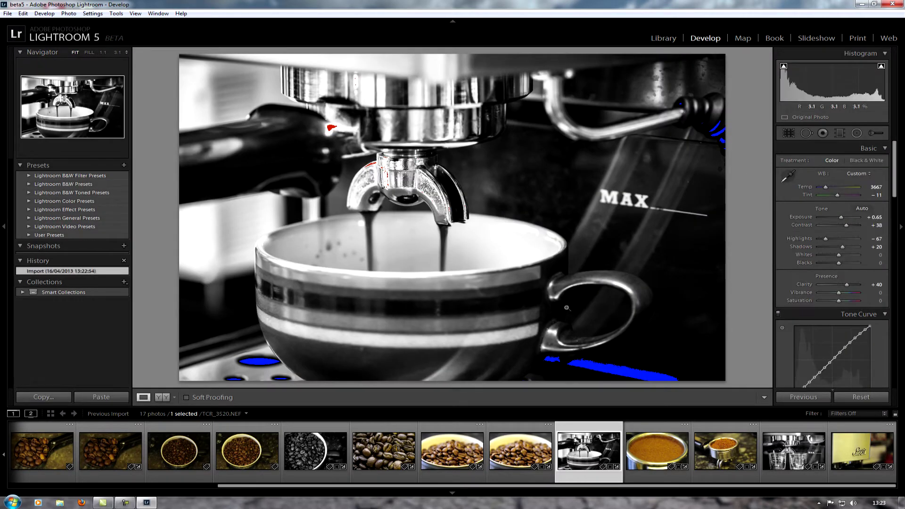
Step: Turn off both histogram clipping warnings and reset TCR_3520's develop settings to default
left_click(784, 67)
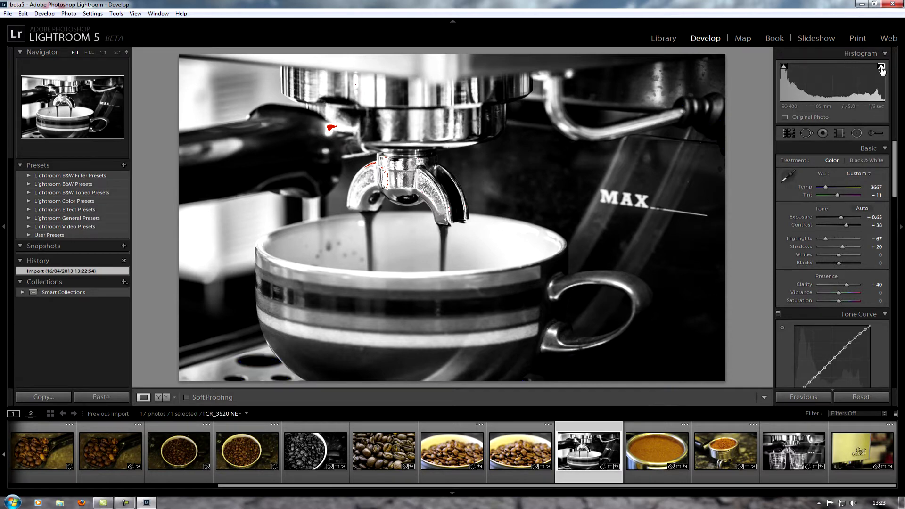
left_click(881, 66)
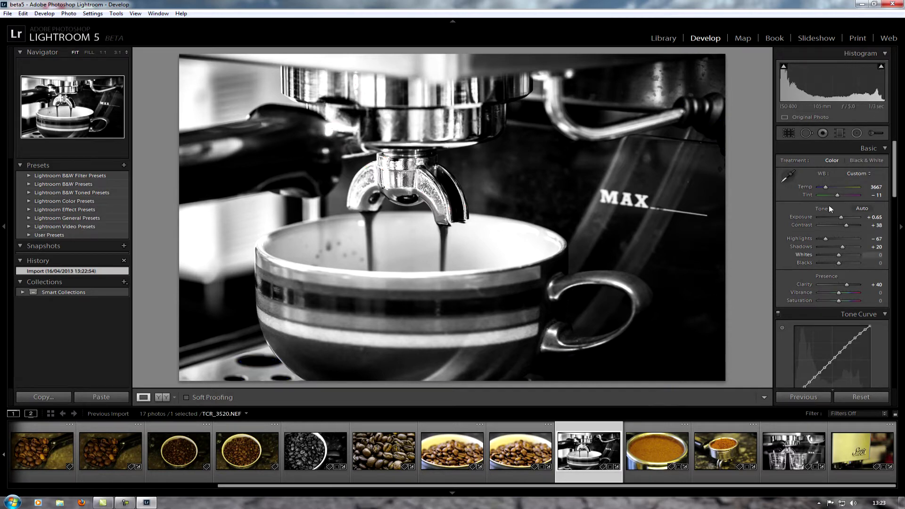
left_click(858, 397)
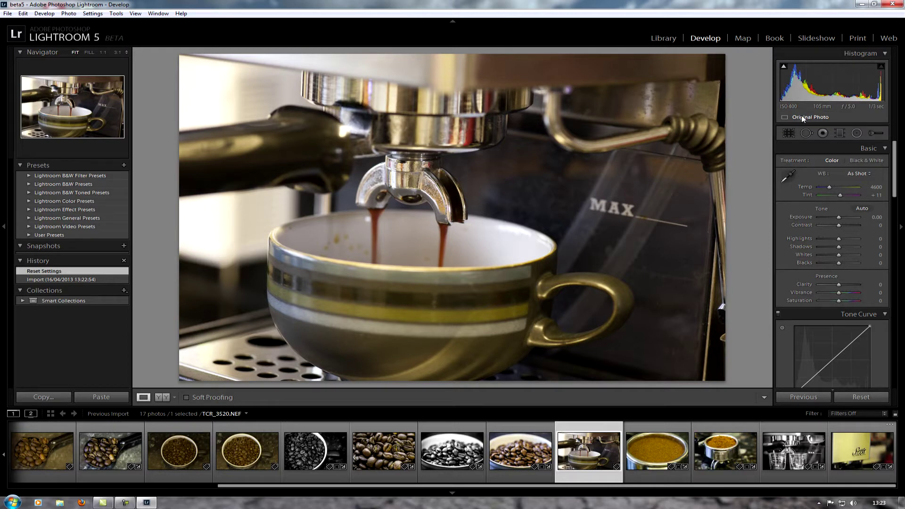
left_click(784, 117)
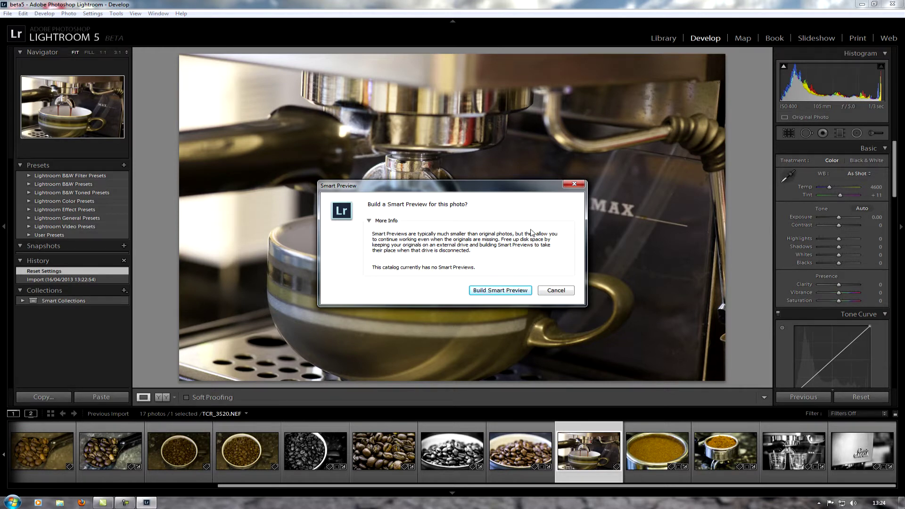
left_click(574, 184)
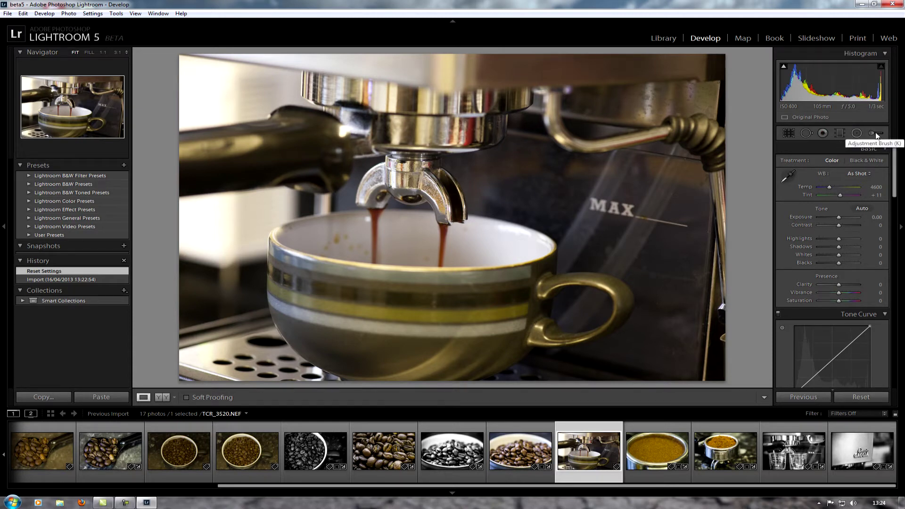
Step: Place heal spots over the marks inside the cup, moving their sources to cleaner areas
left_click(807, 133)
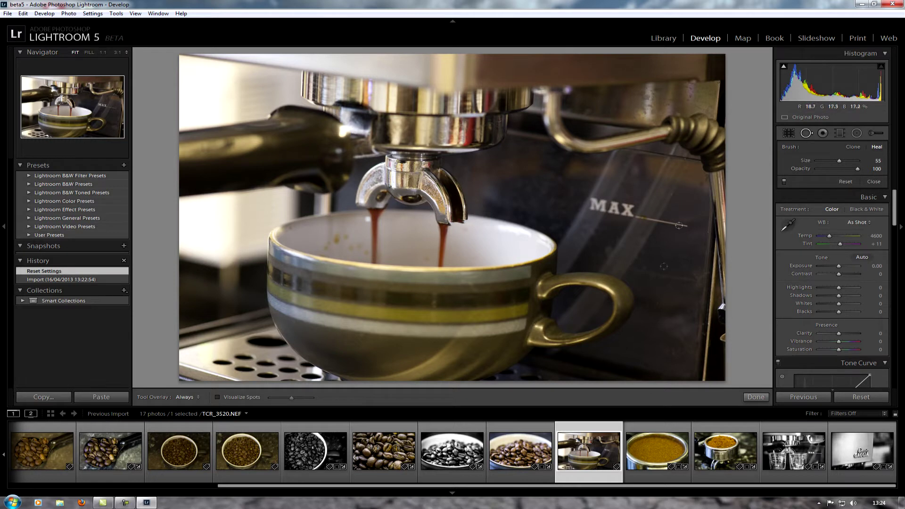
scroll(584, 277, "up", 3)
left_click(346, 237)
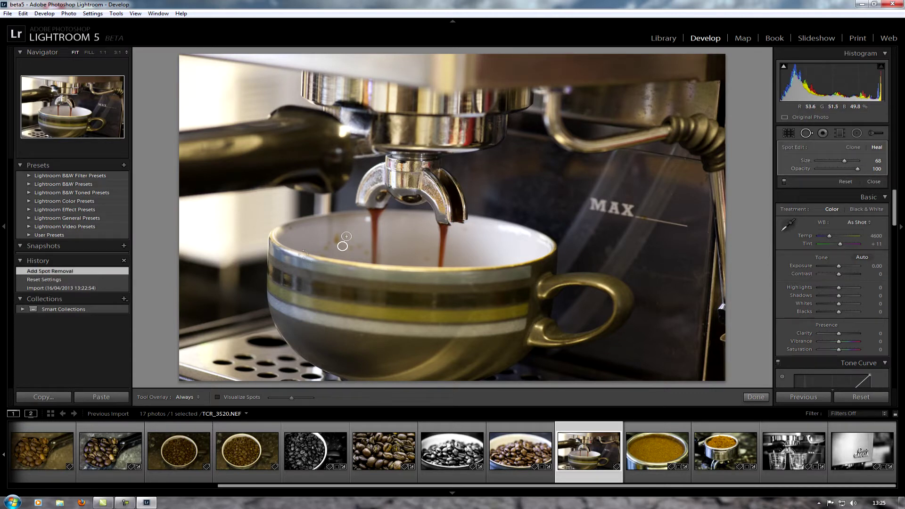
left_click_drag(344, 246, 361, 233)
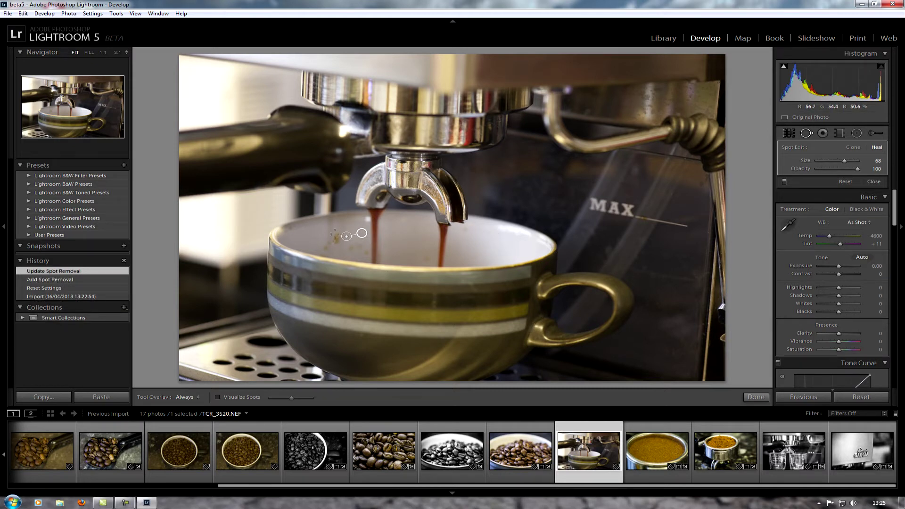
mouse_move(335, 235)
left_mouse_down()
mouse_move(331, 245)
mouse_move(363, 248)
mouse_move(336, 237)
mouse_move(326, 250)
mouse_move(359, 251)
left_mouse_up()
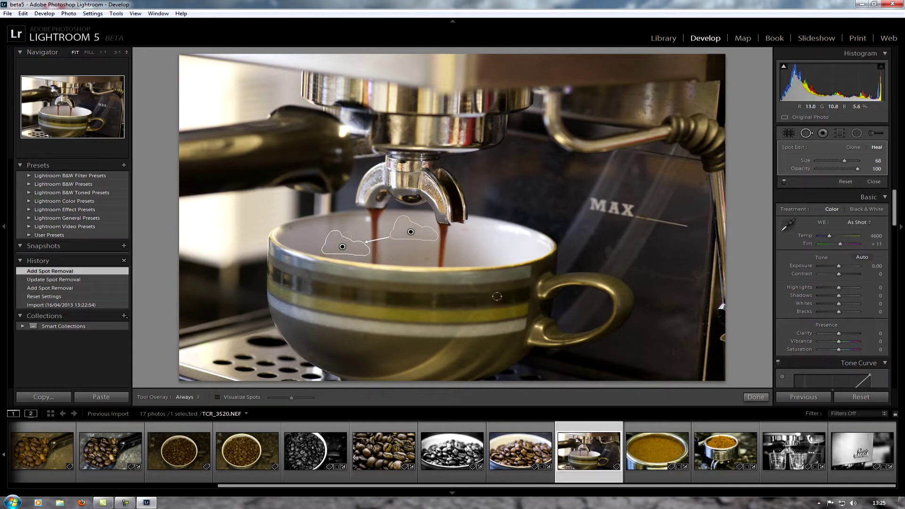
mouse_move(398, 233)
left_mouse_down()
mouse_move(394, 174)
mouse_move(426, 237)
mouse_move(436, 236)
mouse_move(395, 235)
mouse_move(402, 239)
left_mouse_up()
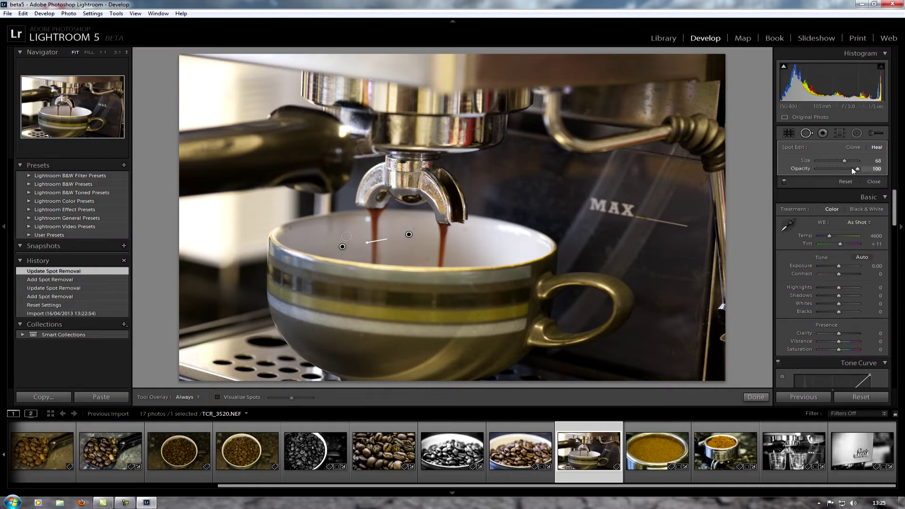
Step: Enlarge the spot size, try Clone then Heal, and close Spot Removal
mouse_move(844, 160)
left_mouse_down()
mouse_move(858, 160)
mouse_move(842, 160)
left_mouse_up()
left_click(855, 146)
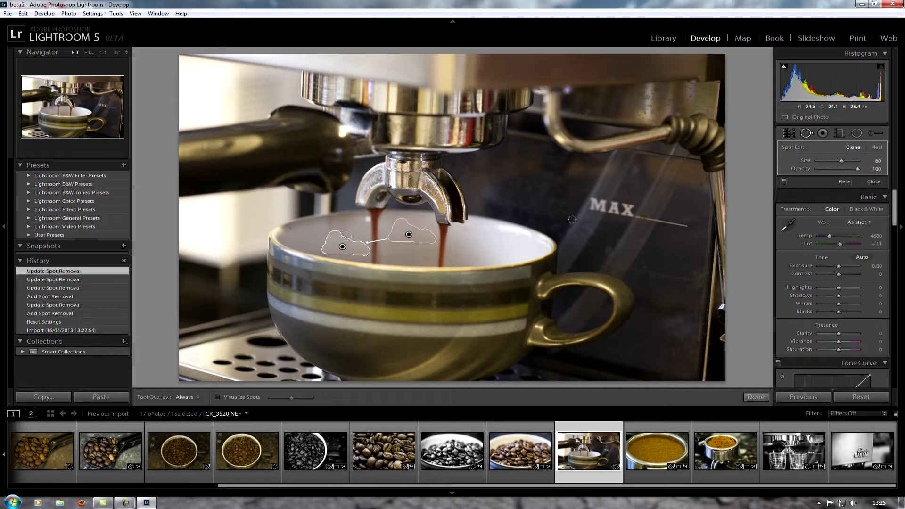
left_click(878, 148)
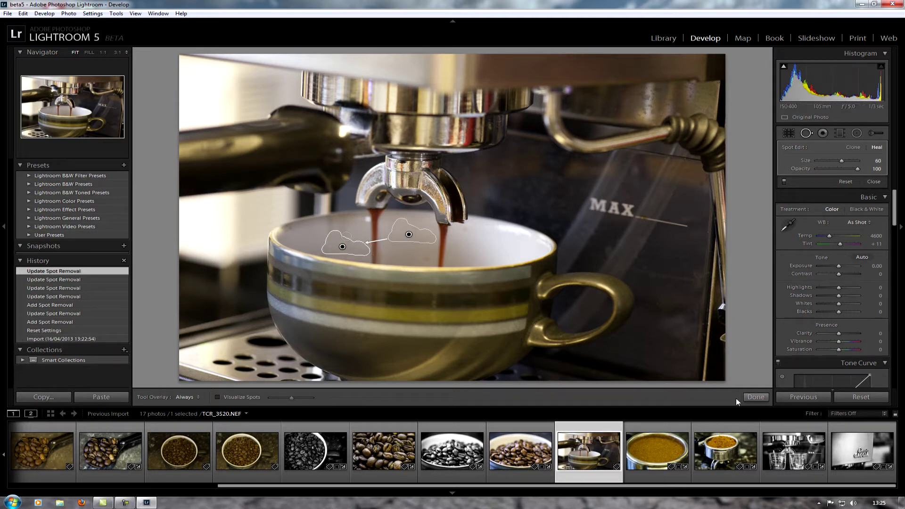
left_click(755, 397)
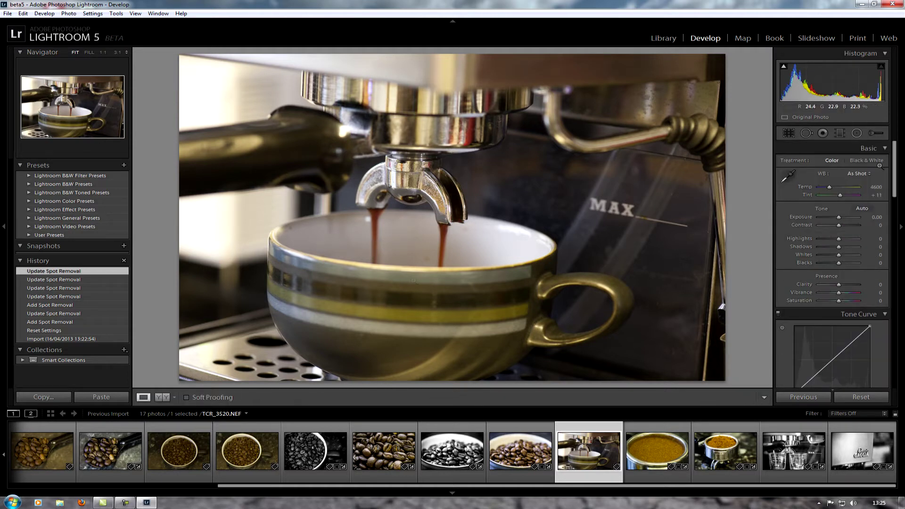
Step: Heal one more spot inside the cup, deleting an extra trial spot
left_click(807, 133)
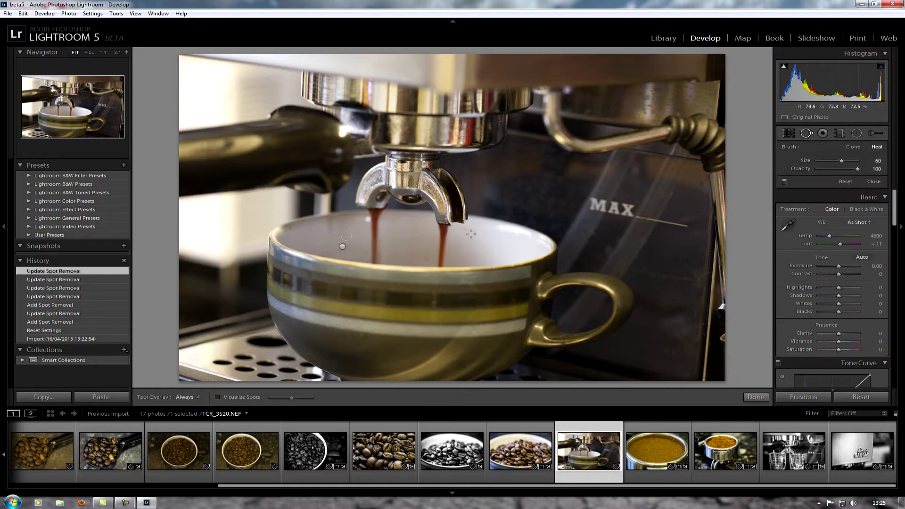
left_click_drag(468, 232, 474, 235)
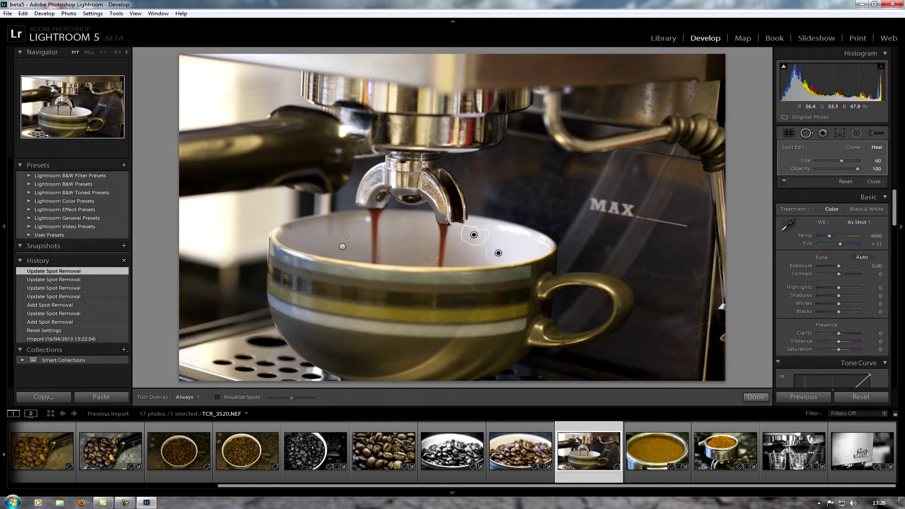
mouse_move(429, 257)
left_mouse_down()
mouse_move(460, 250)
mouse_move(443, 255)
left_mouse_up()
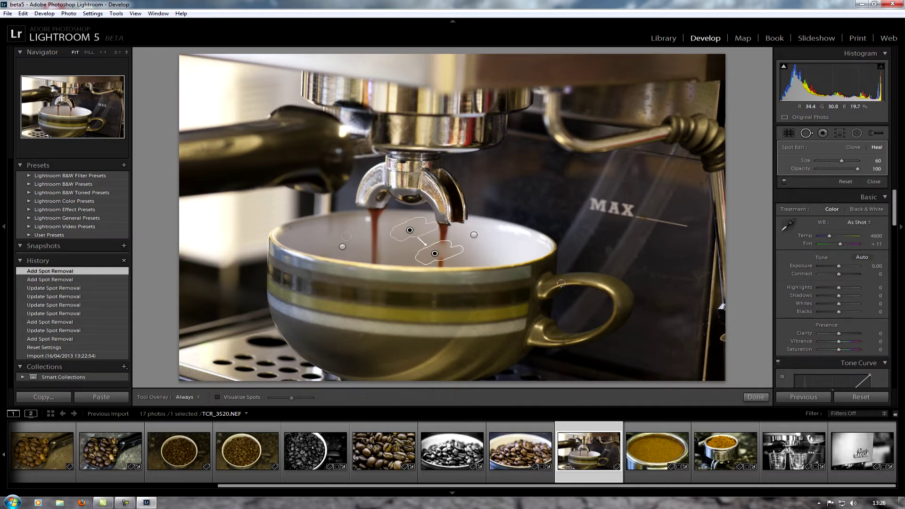
key("Delete")
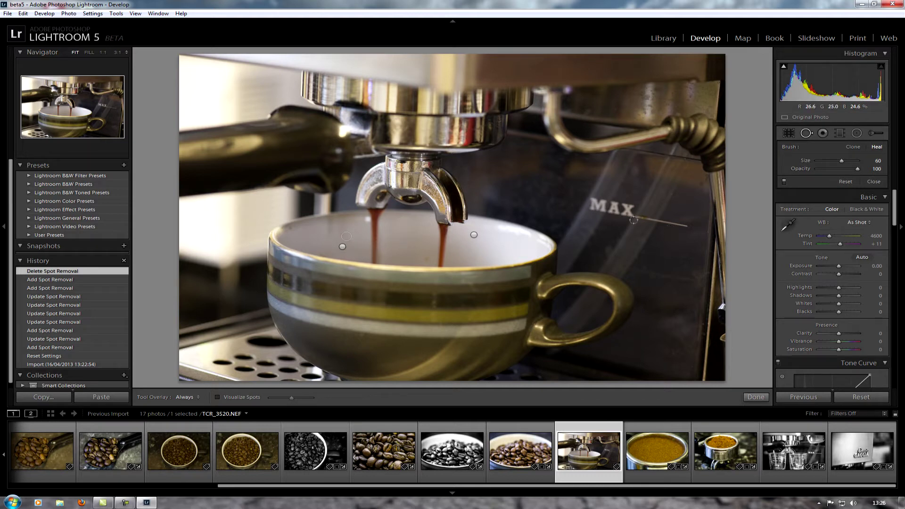
Step: Try heal strokes on the line beside MAX, delete each, and close Spot Removal
left_click_drag(635, 217, 650, 218)
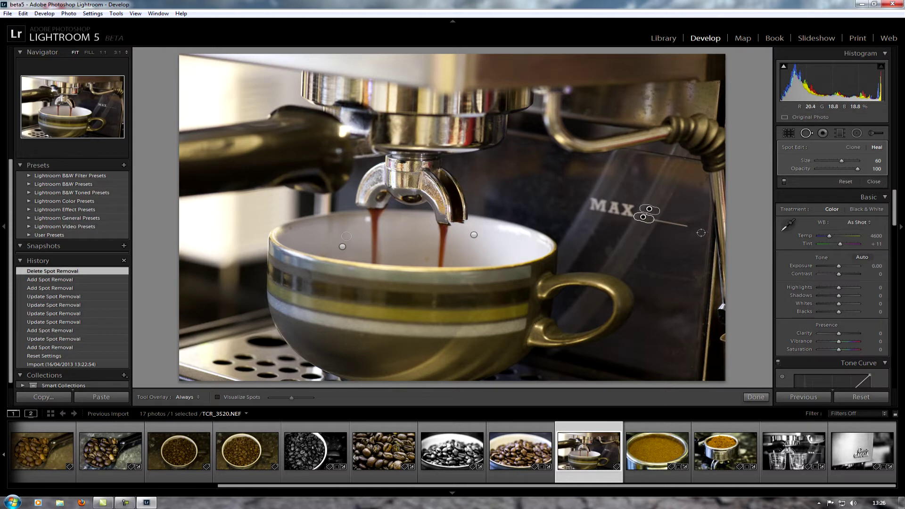
key("Delete")
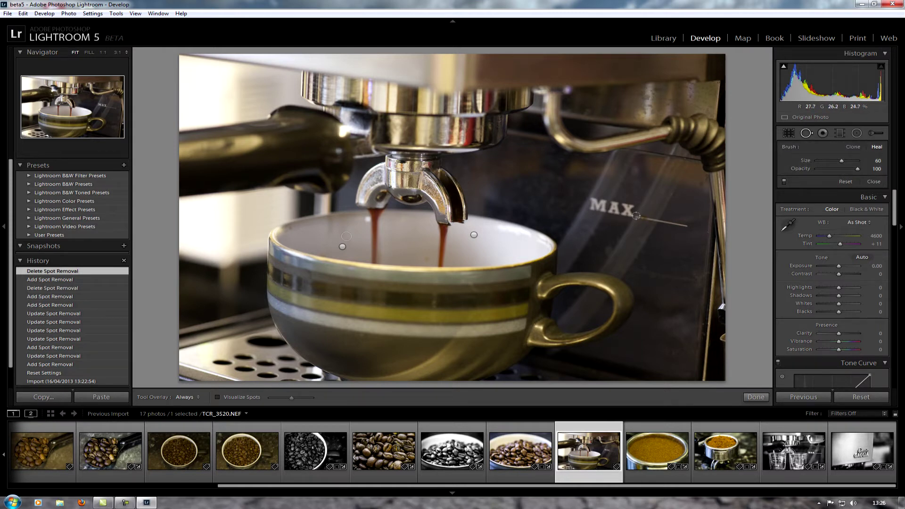
left_click_drag(636, 216, 705, 216)
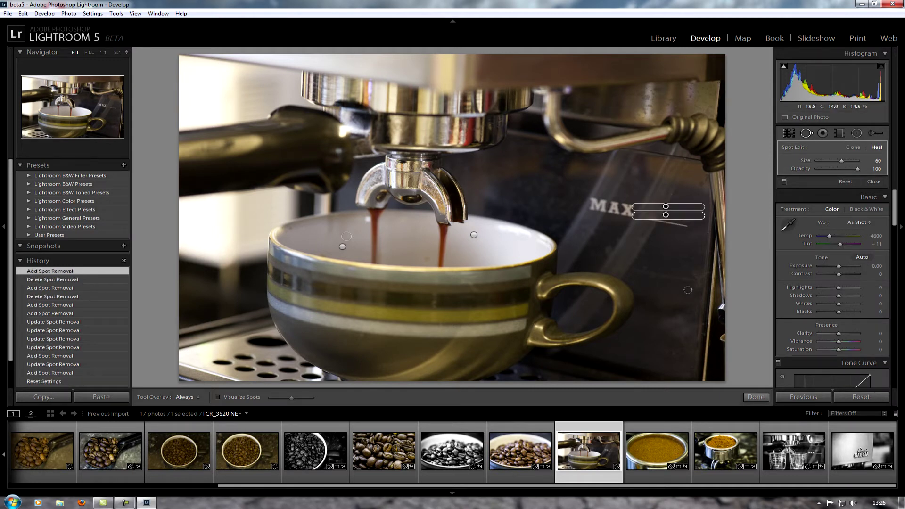
key("Delete")
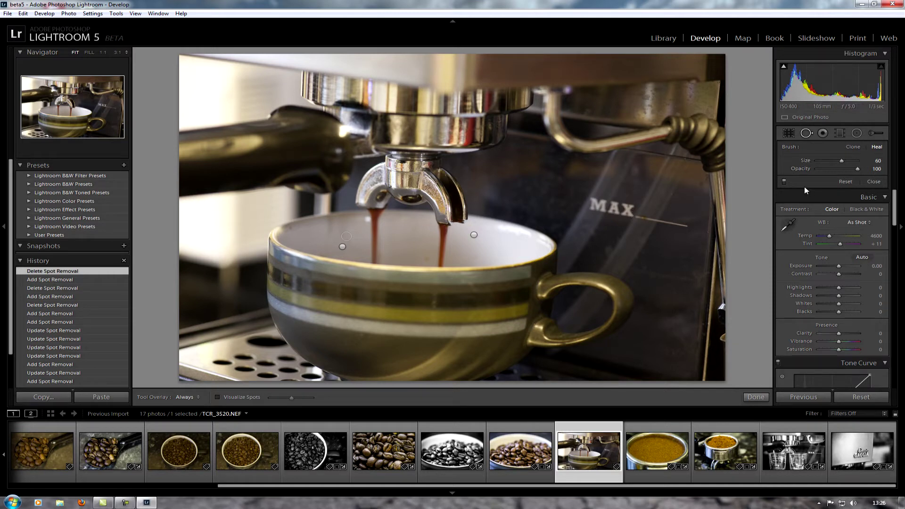
key("q")
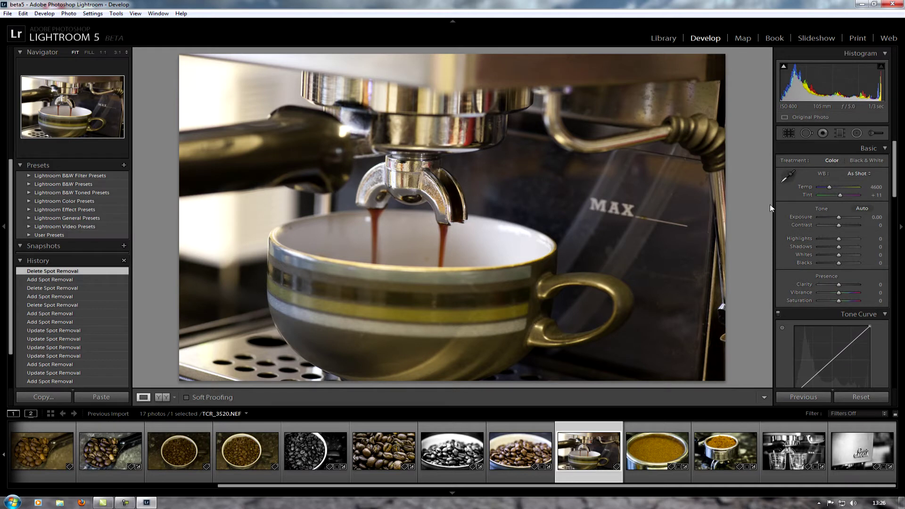
Step: Add a radial filter and shape it into a circle around the portafilter
left_click(856, 134)
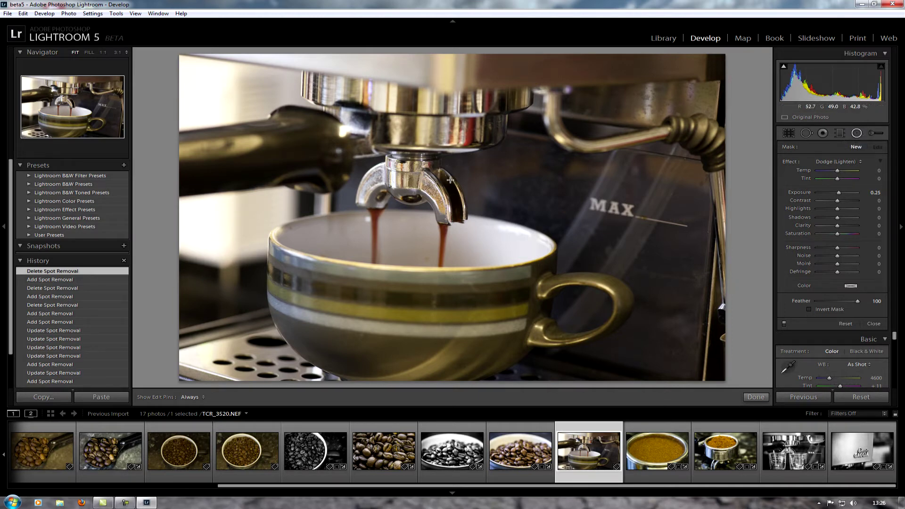
left_click_drag(432, 188, 617, 309)
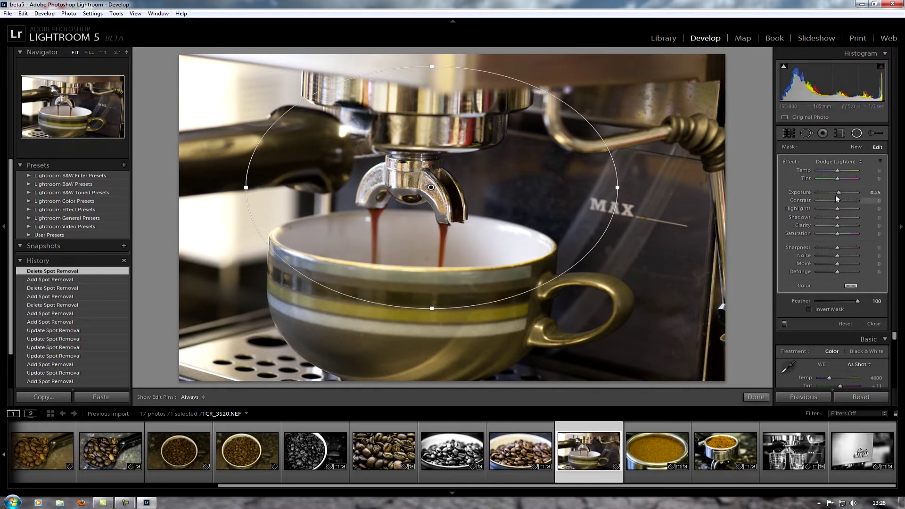
left_click_drag(837, 195, 808, 237)
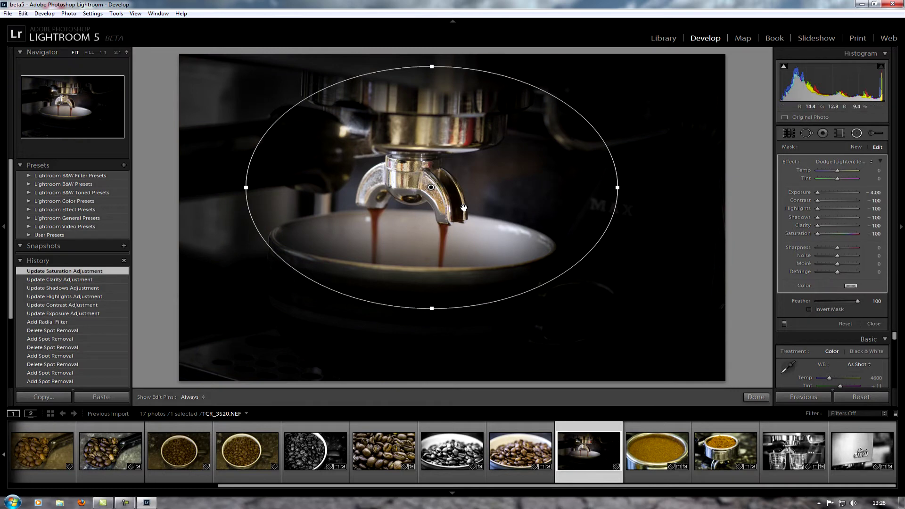
left_click_drag(435, 232, 338, 272)
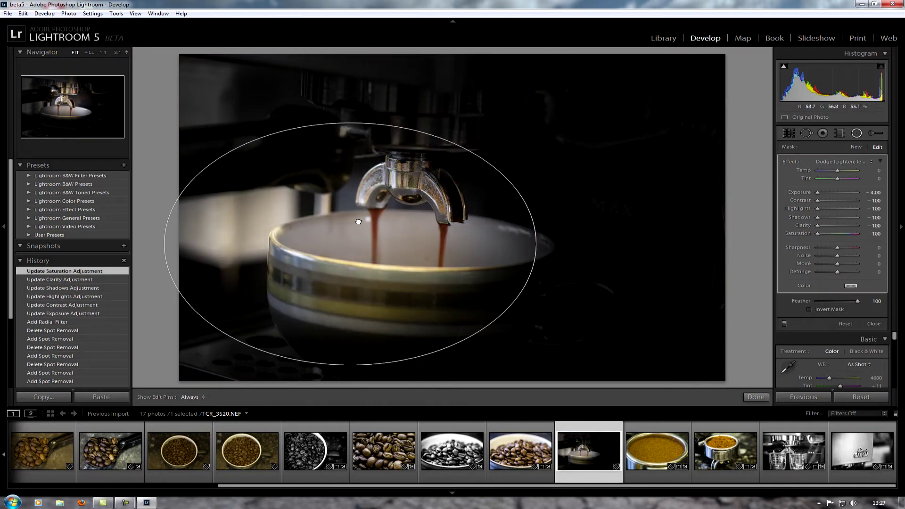
left_click_drag(359, 222, 408, 220)
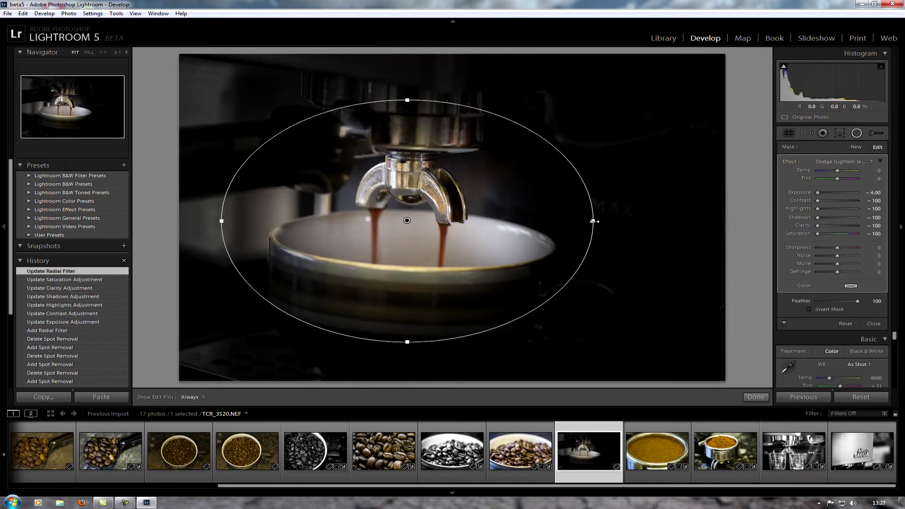
left_click_drag(595, 221, 525, 237)
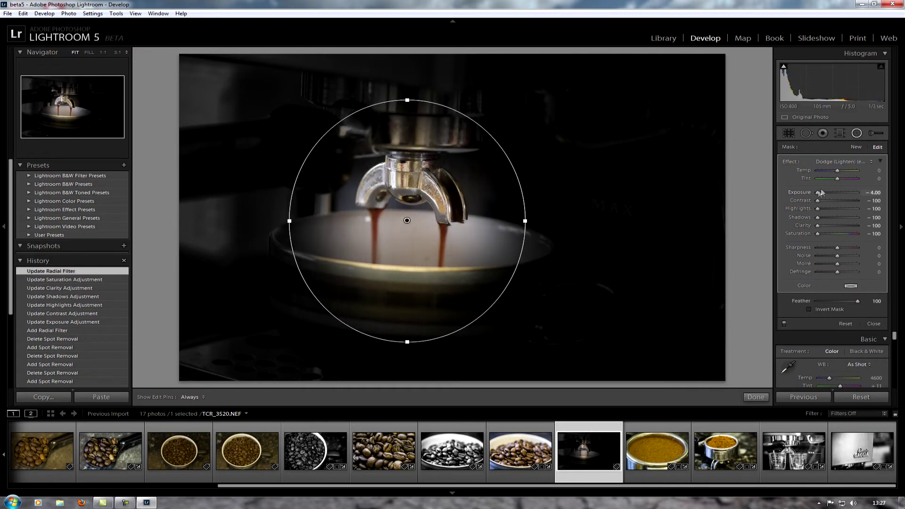
left_click_drag(818, 192, 396, 253)
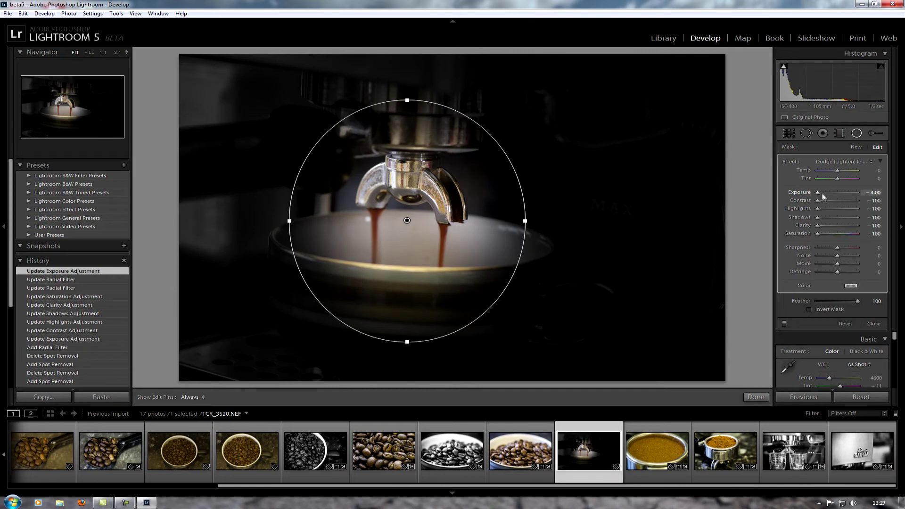
Step: Set the radial filter to Exposure +4.00 and Sharpness 100, with Invert Mask on
left_click_drag(822, 193, 857, 209)
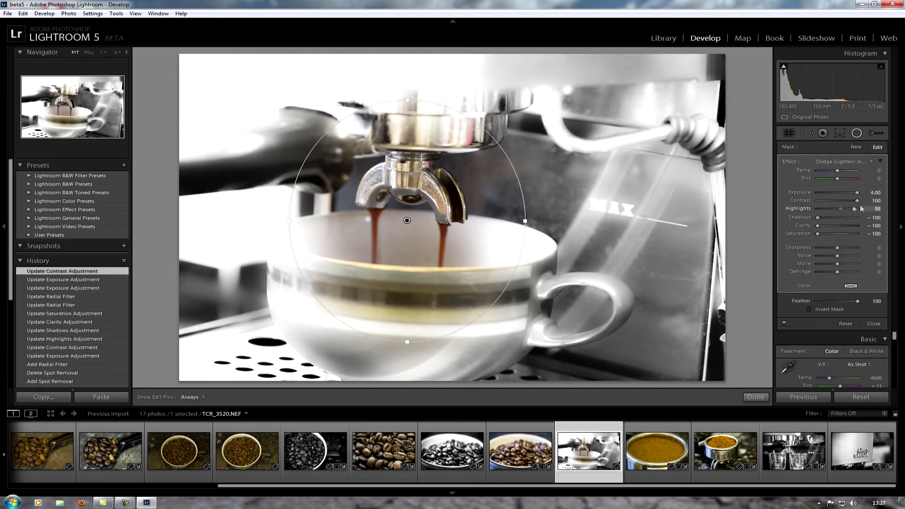
left_click_drag(837, 247, 788, 233)
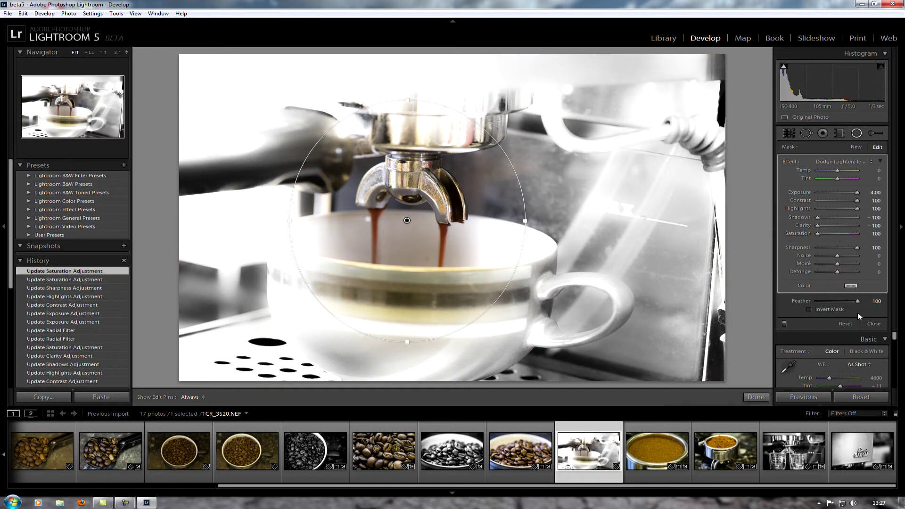
left_click(836, 310)
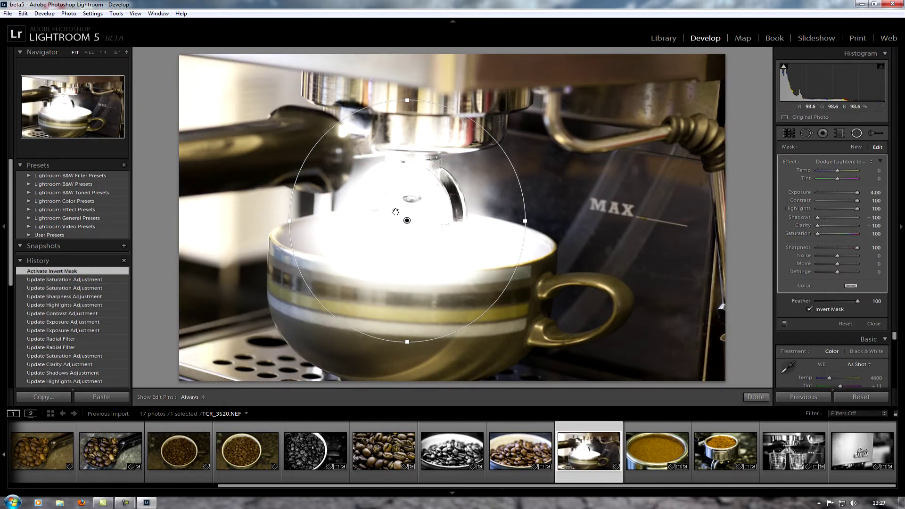
Step: Set the filter to -4.00 exposure, -100 contrast, flatten it over the portafilter, feather 0
left_click_drag(847, 195, 819, 210)
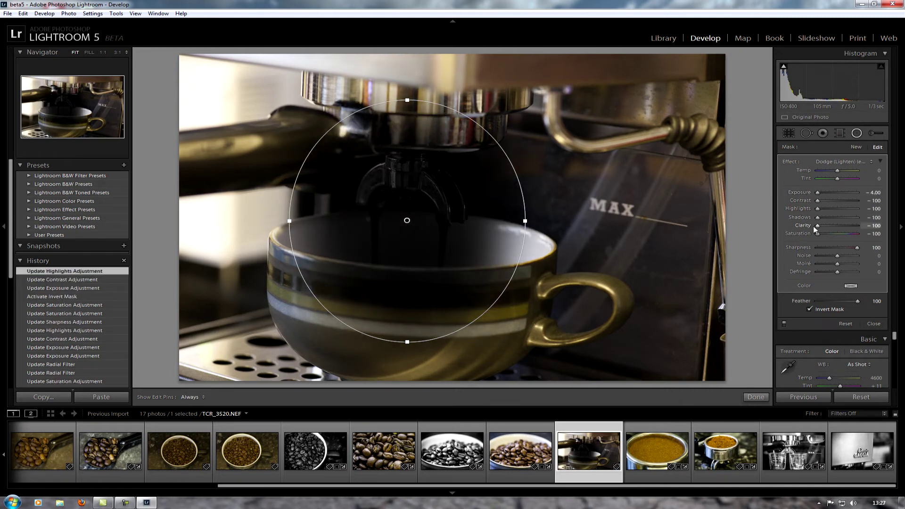
left_click(847, 161)
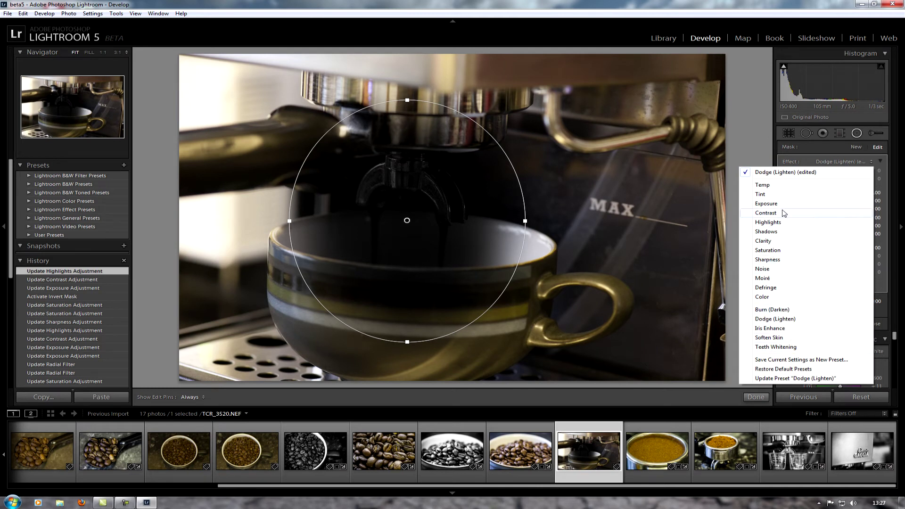
left_click(815, 148)
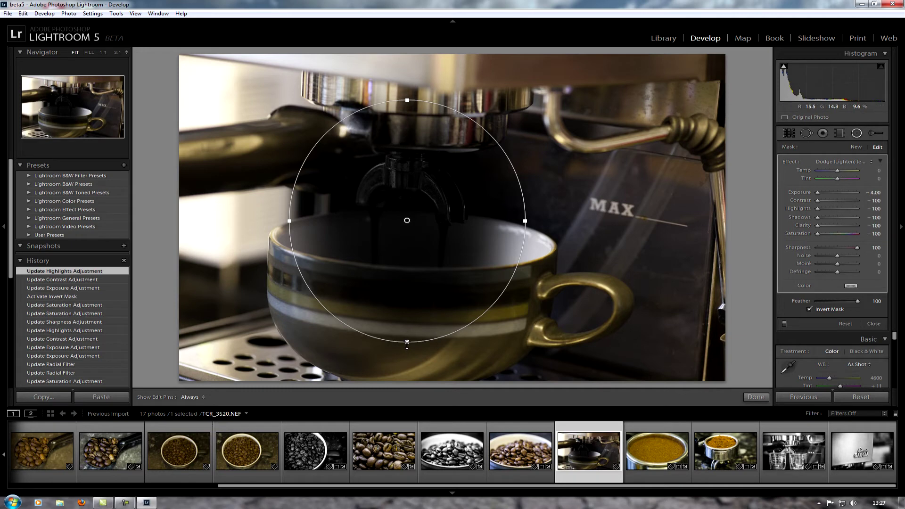
left_click_drag(407, 343, 407, 297)
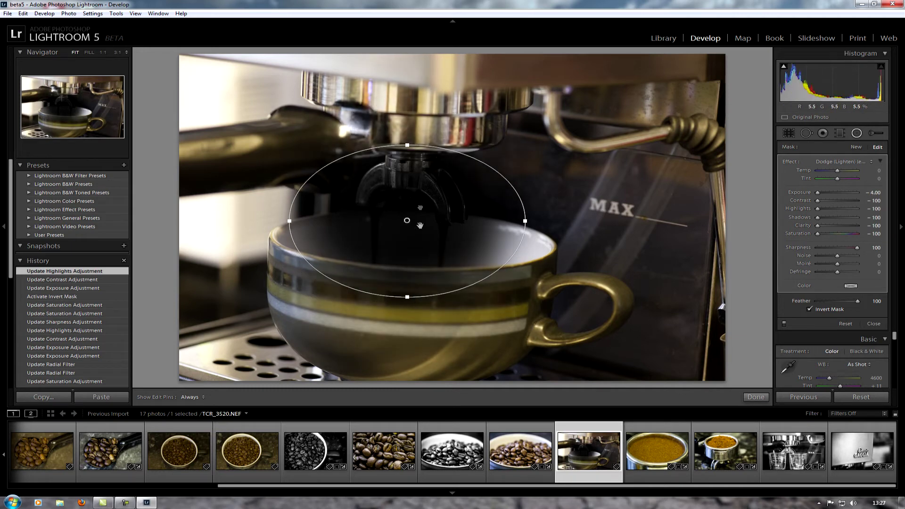
left_click_drag(420, 225, 420, 185)
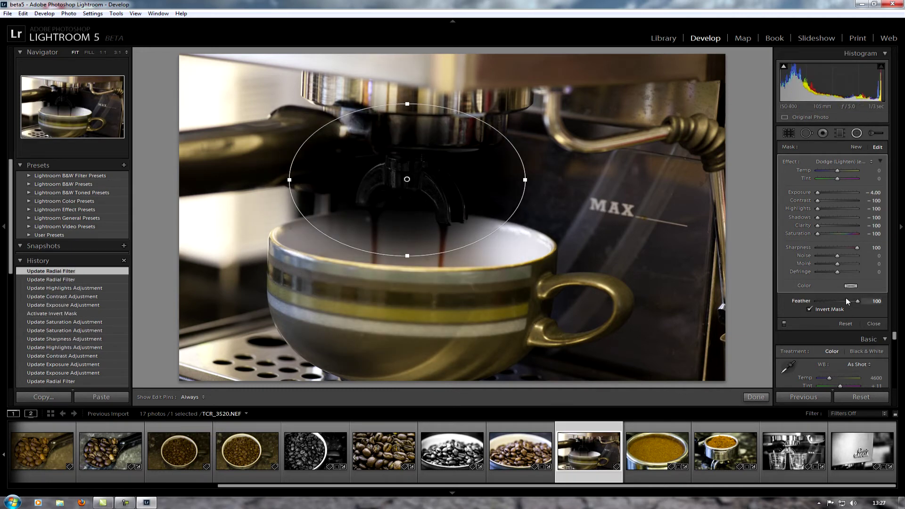
left_click_drag(848, 302, 797, 298)
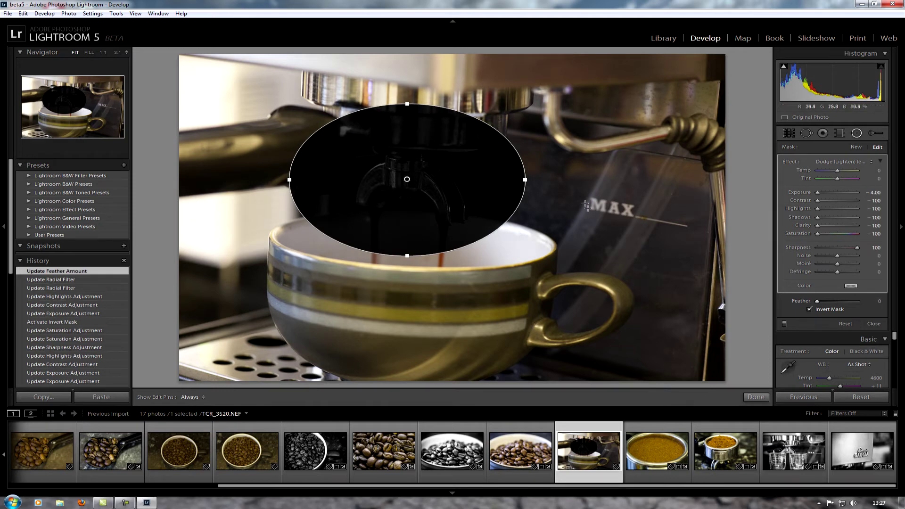
Step: Delete the black radial filter, then draw a new radial ellipse over the espresso spout
left_click(756, 397)
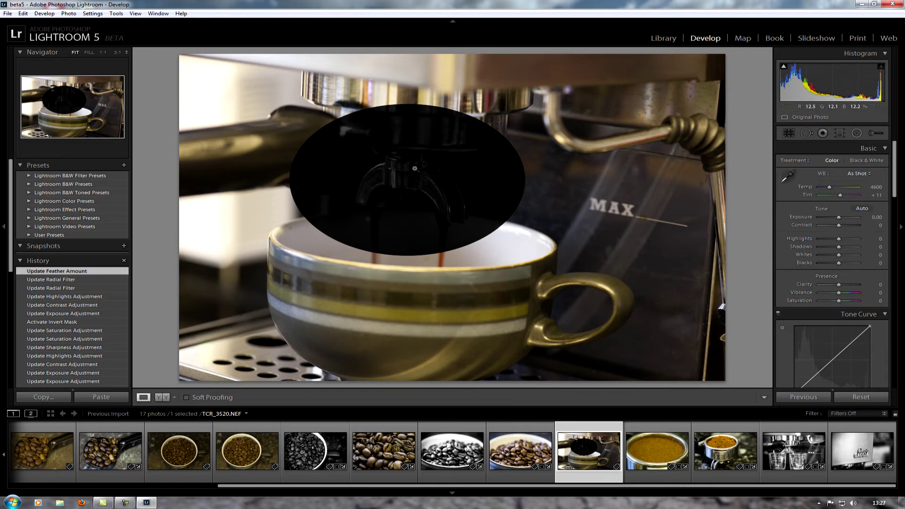
left_click(859, 134)
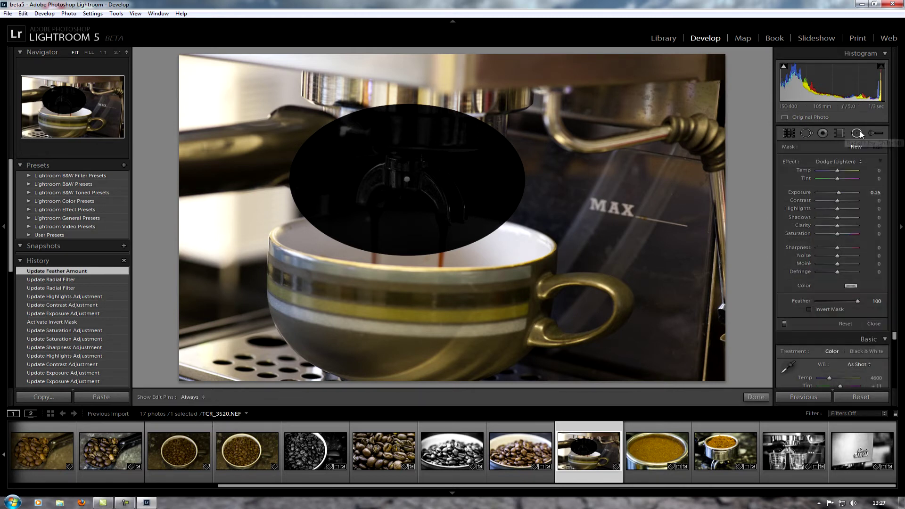
left_click(408, 180)
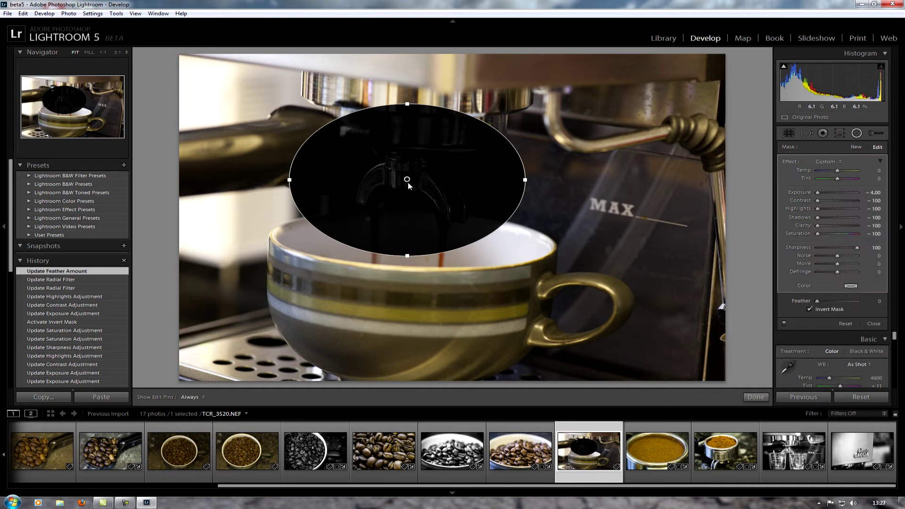
key("Delete")
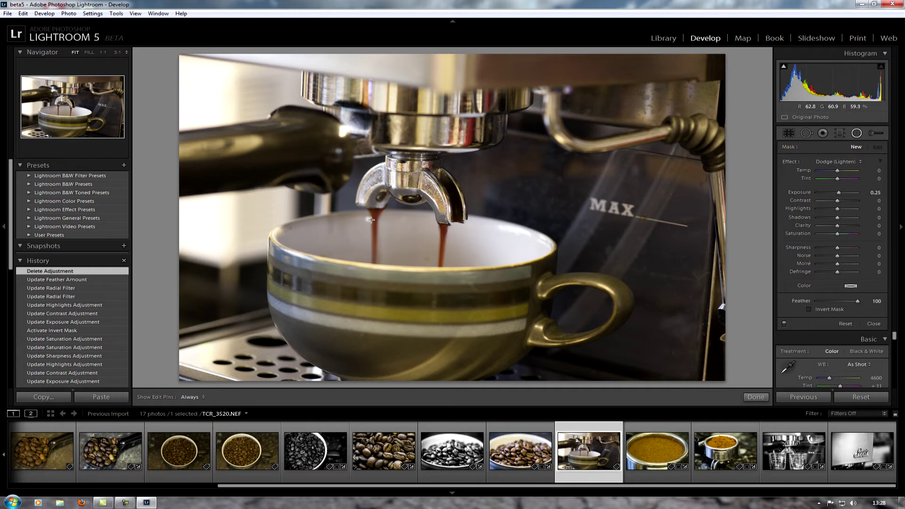
mouse_move(371, 175)
left_mouse_down()
mouse_move(500, 262)
mouse_move(481, 257)
left_mouse_up()
Step: Move the new radial filter over the cup, set clarity to -100, adjust temperature, then delete it
mouse_move(391, 175)
left_mouse_down()
mouse_move(426, 210)
mouse_move(417, 202)
left_mouse_up()
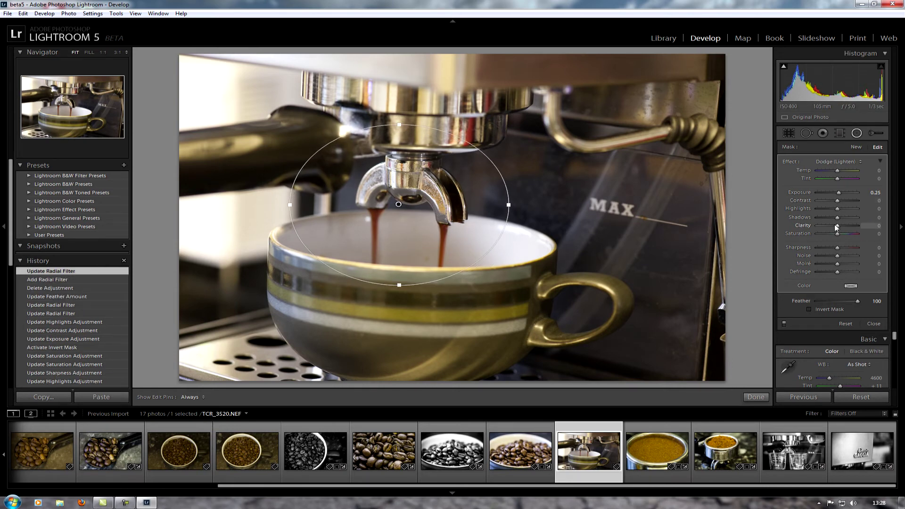
left_click_drag(837, 226, 793, 243)
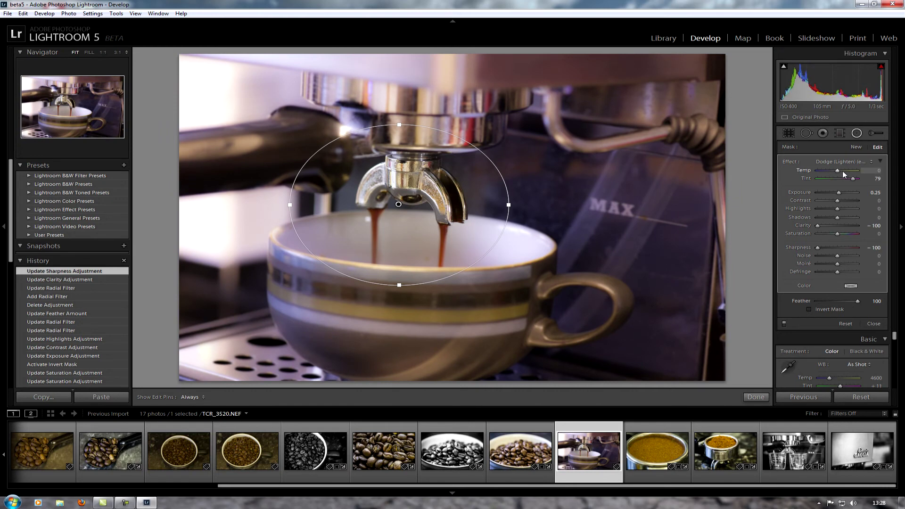
mouse_move(842, 171)
left_mouse_down()
mouse_move(814, 171)
mouse_move(850, 171)
left_mouse_up()
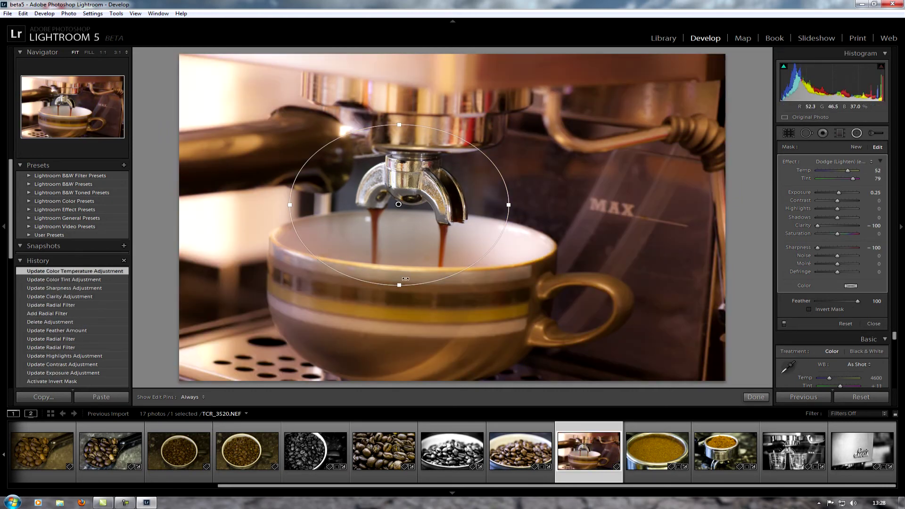
key("Delete")
key("Delete")
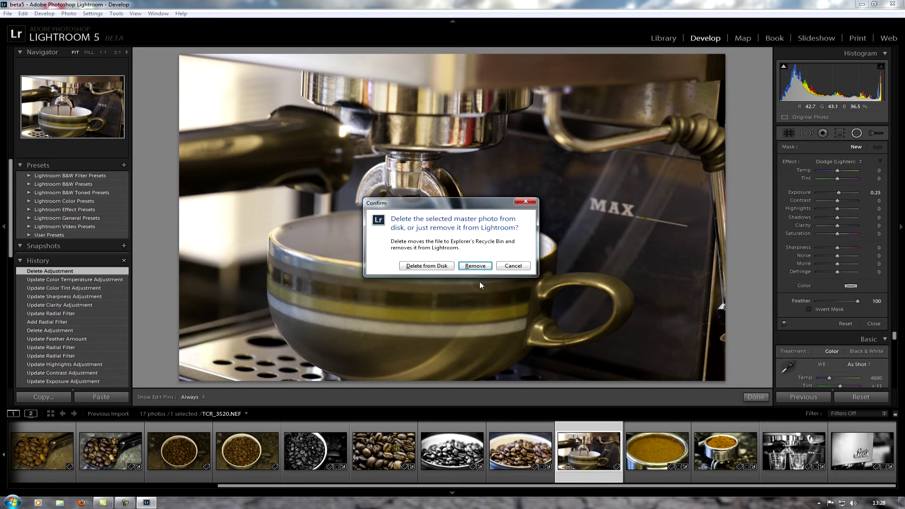
Step: Cancel the photo deletion to keep the espresso photo and close the Radial Filter tool
left_click(508, 267)
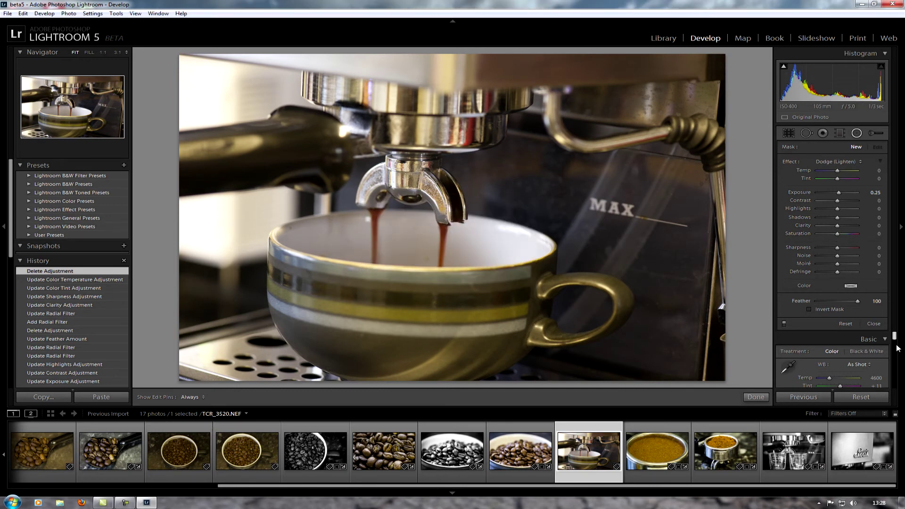
left_click_drag(895, 337, 895, 368)
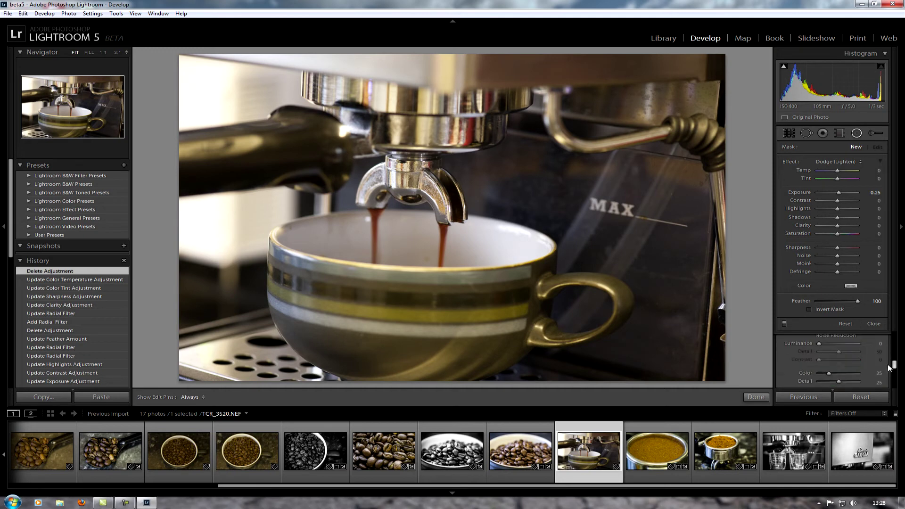
left_click(871, 324)
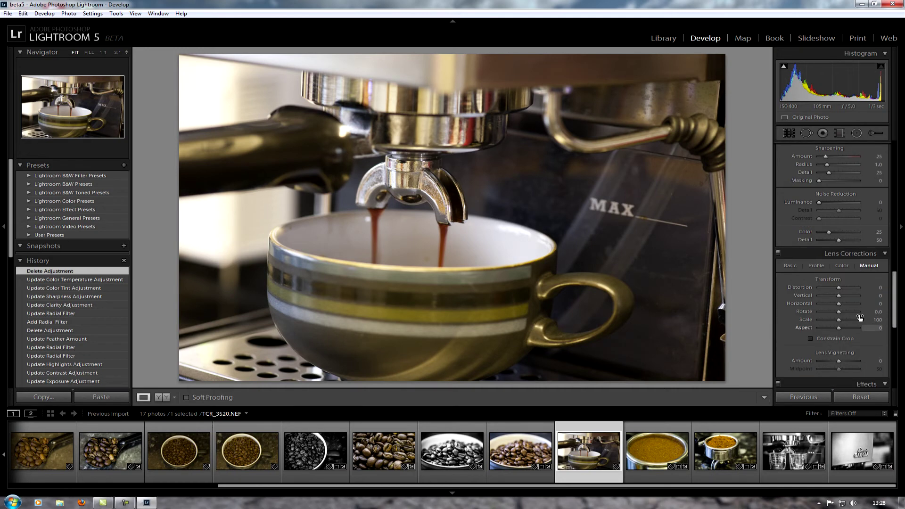
Step: Apply Auto Upright perspective correction in Lens Corrections > Basic
scroll(857, 307, "down", 10)
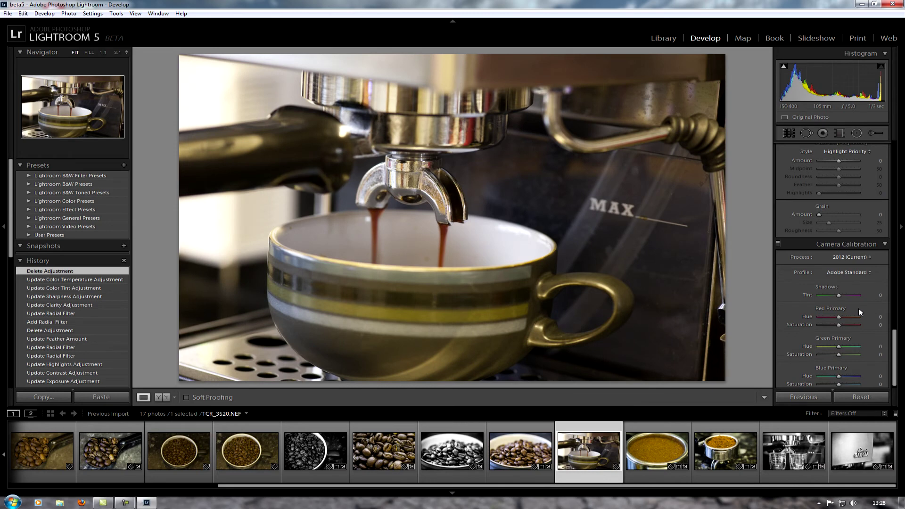
scroll(858, 308, "up", 8)
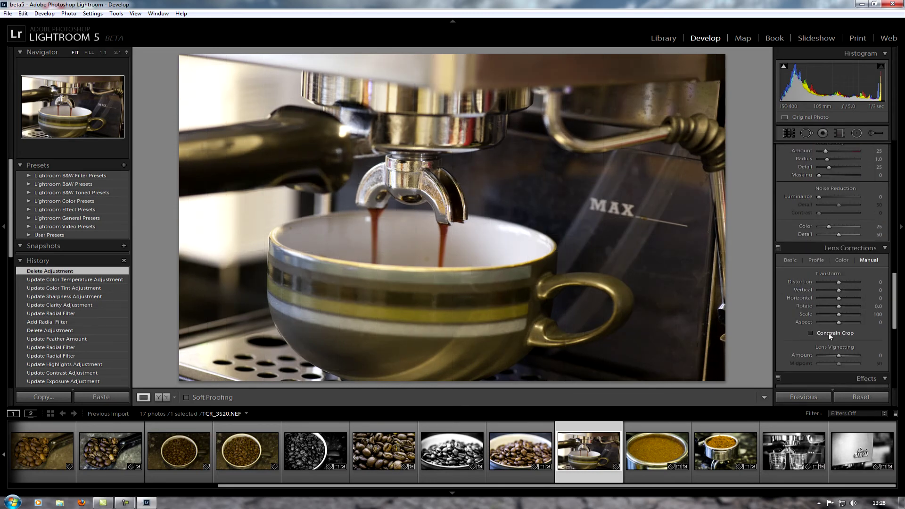
left_click(791, 260)
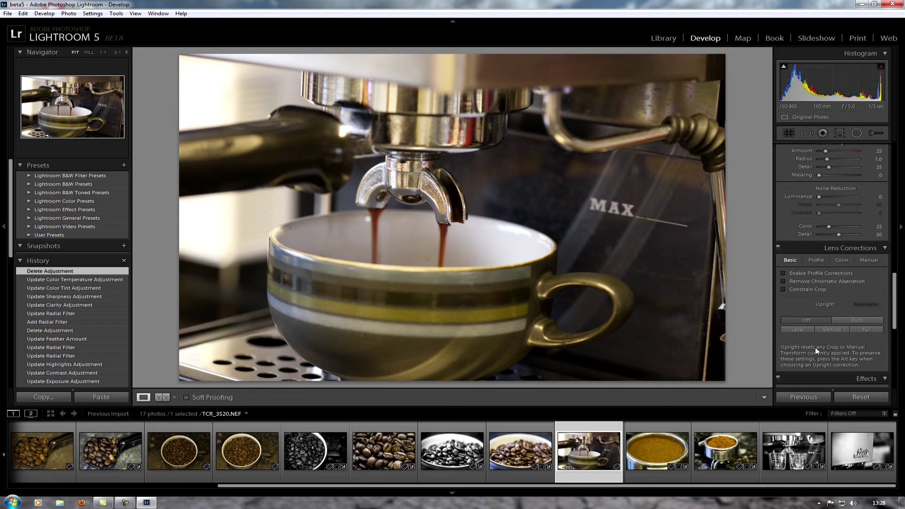
left_click(855, 320)
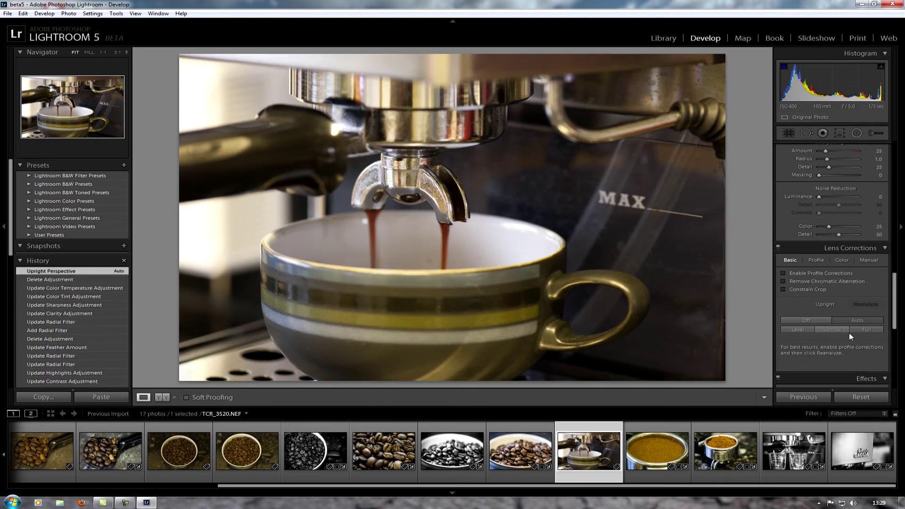
Step: Compare the Full, Vertical and Level Upright corrections, then return to Auto
left_click(864, 330)
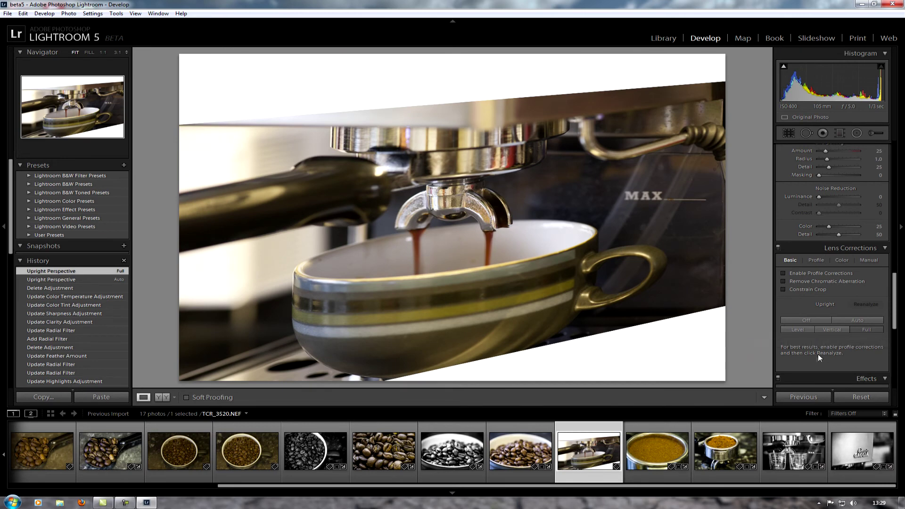
left_click(830, 328)
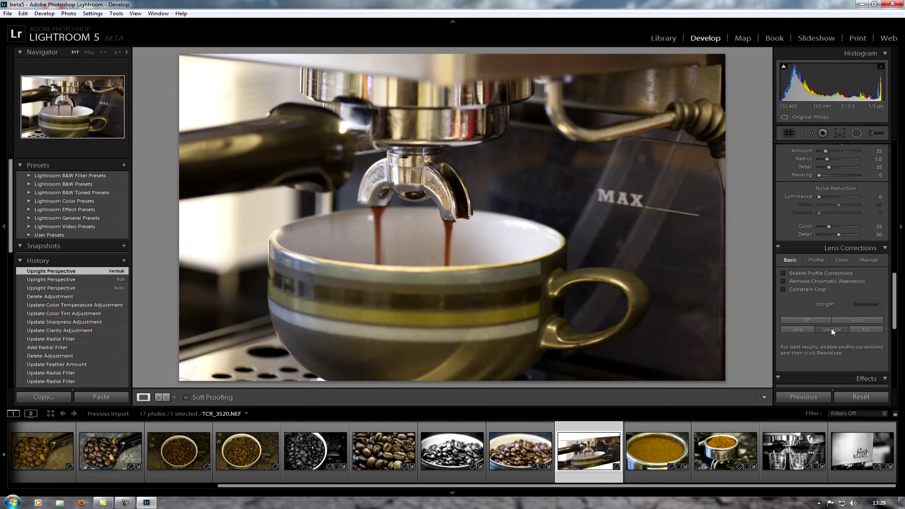
left_click(802, 329)
left_click(864, 318)
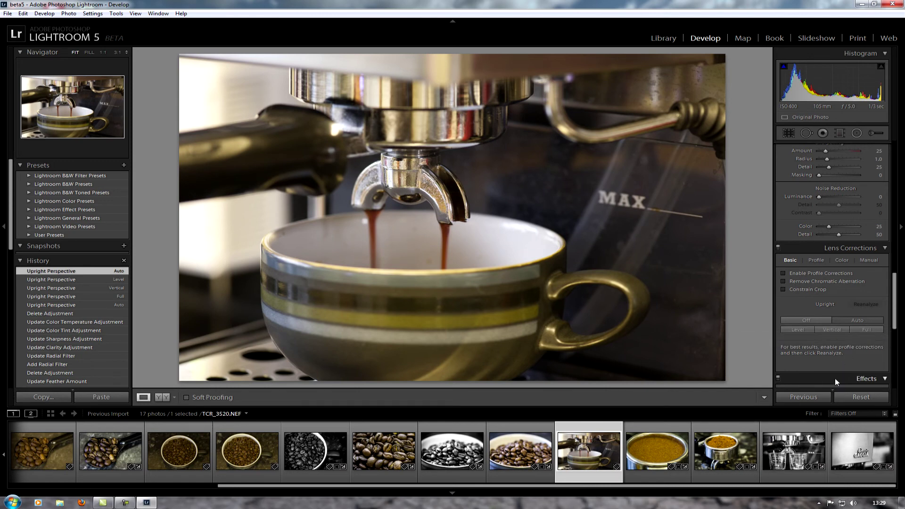
Step: Reset the photo, reapply Auto Upright, settle on Level, then open the Classic Gaggia photo
left_click(854, 394)
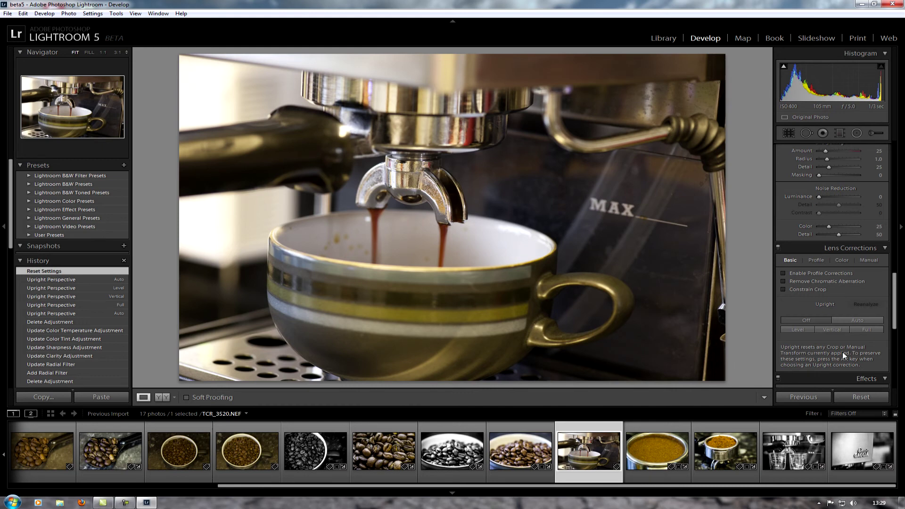
left_click(866, 321)
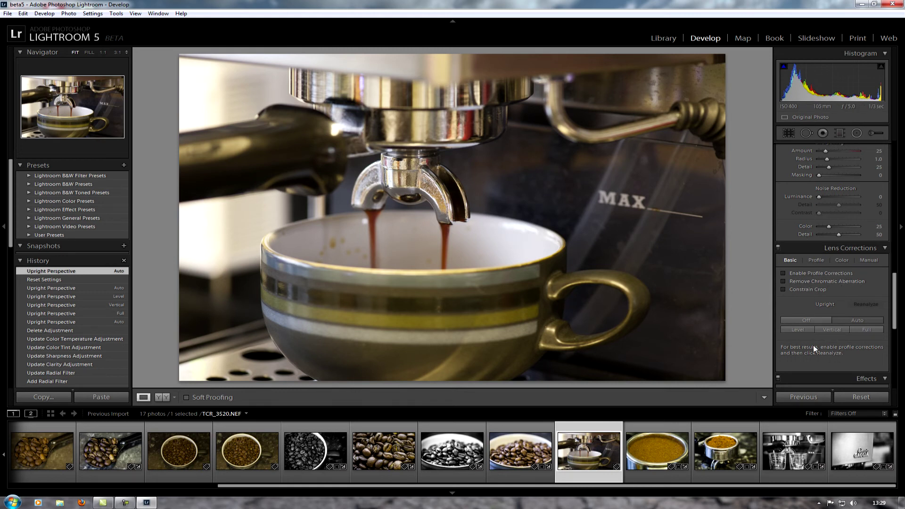
left_click(805, 331)
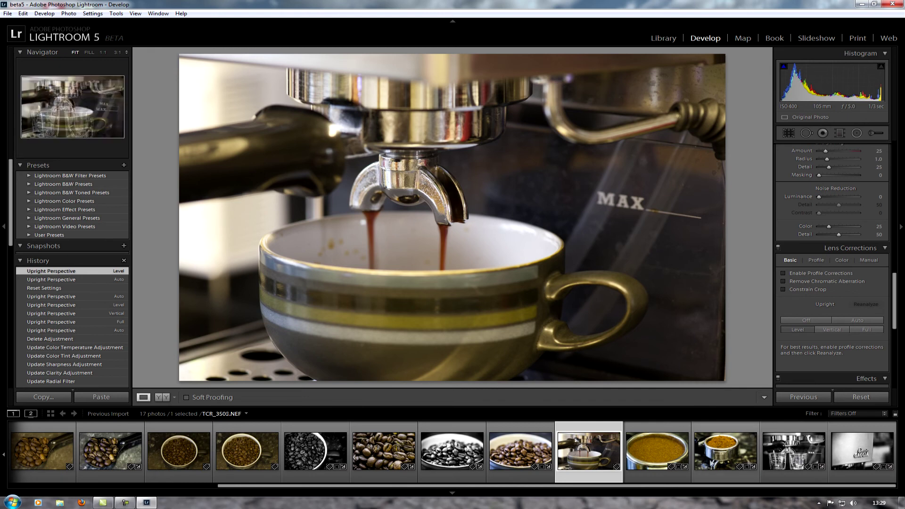
left_click(872, 454)
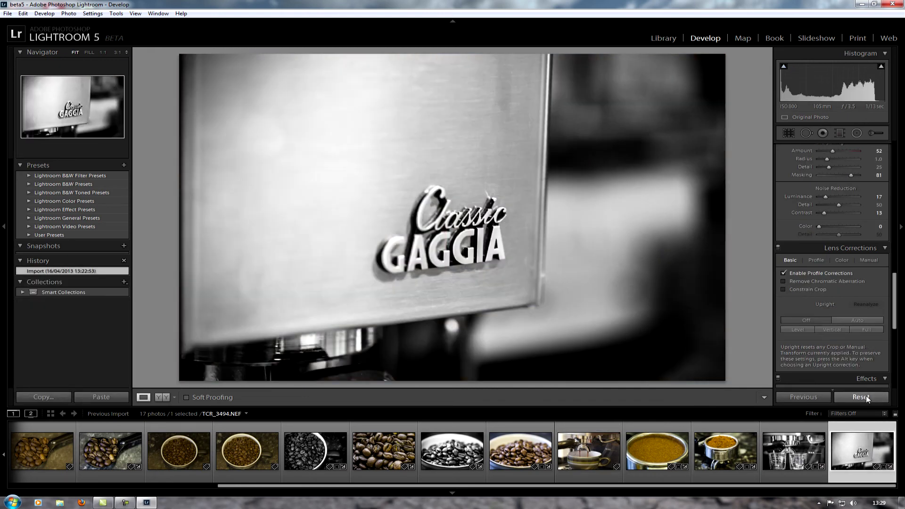
Step: Reset the Gaggia photo twice to restore its colour and apply Auto Upright correction
left_click(866, 398)
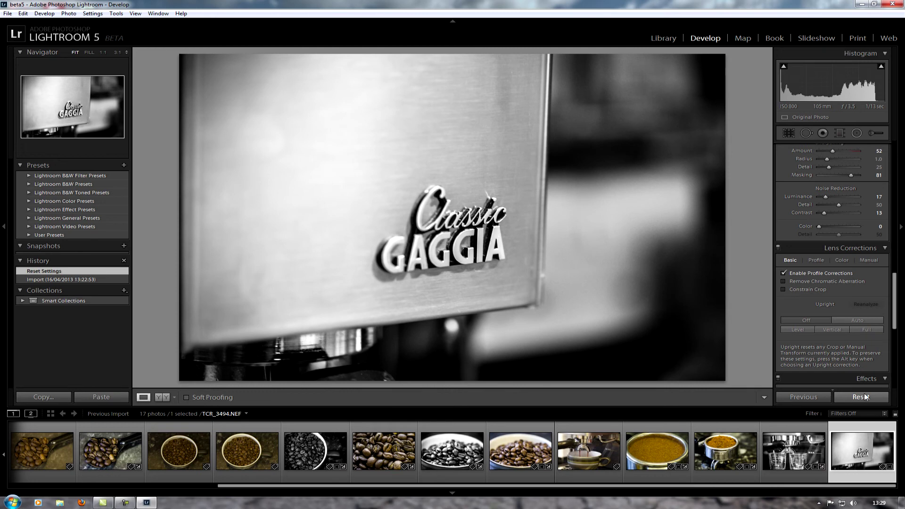
left_click(866, 397)
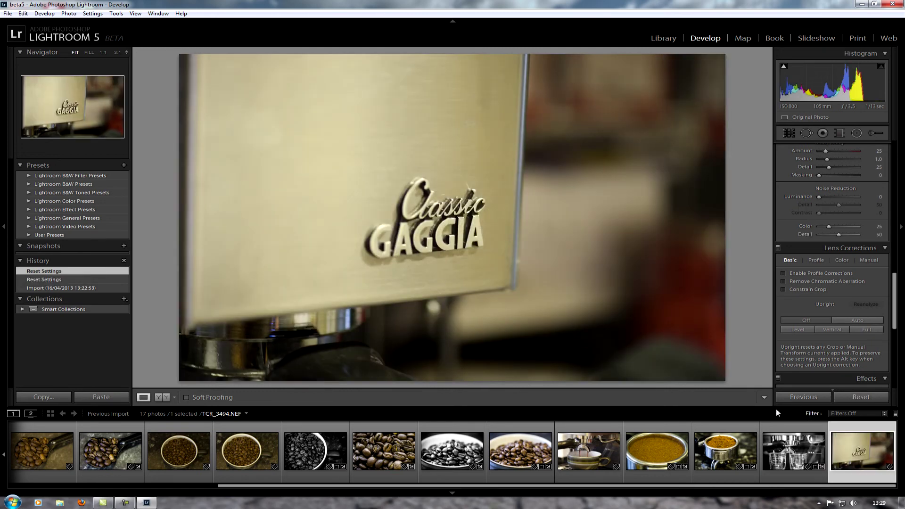
left_click(856, 321)
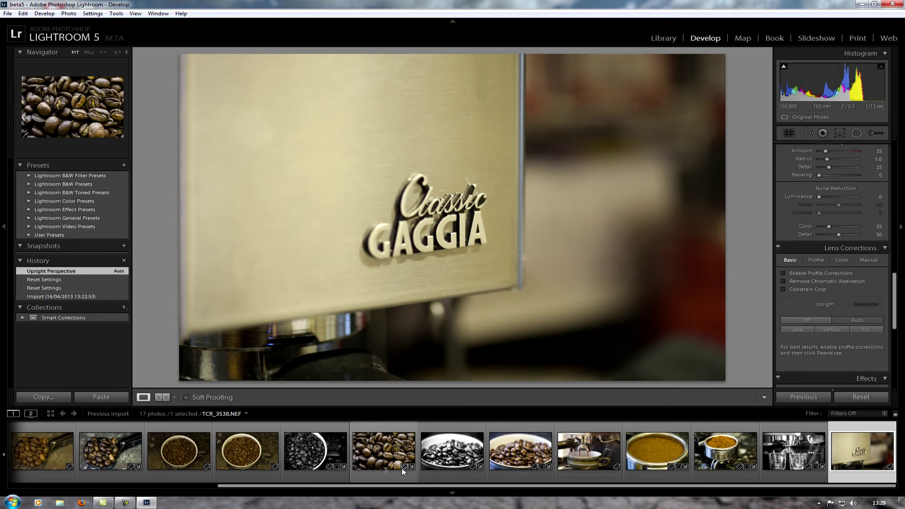
scroll(401, 468, "left", 4)
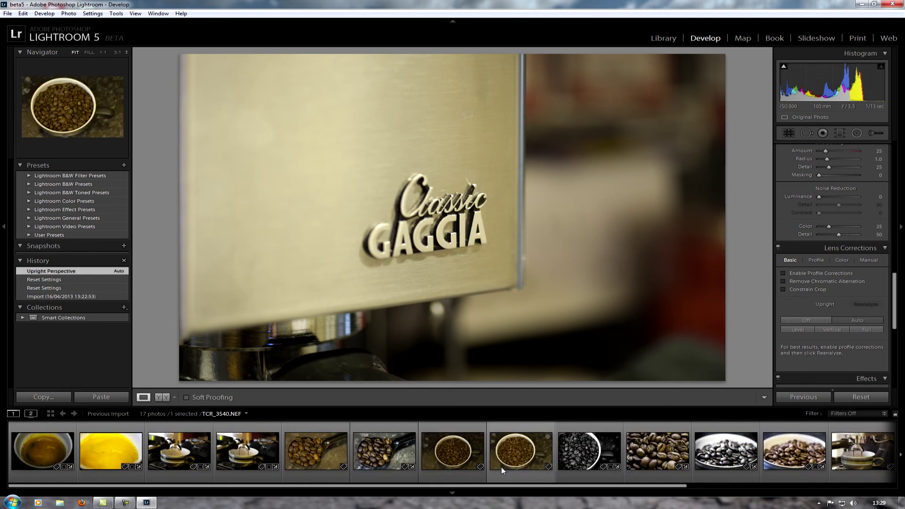
scroll(501, 465, "right", 4)
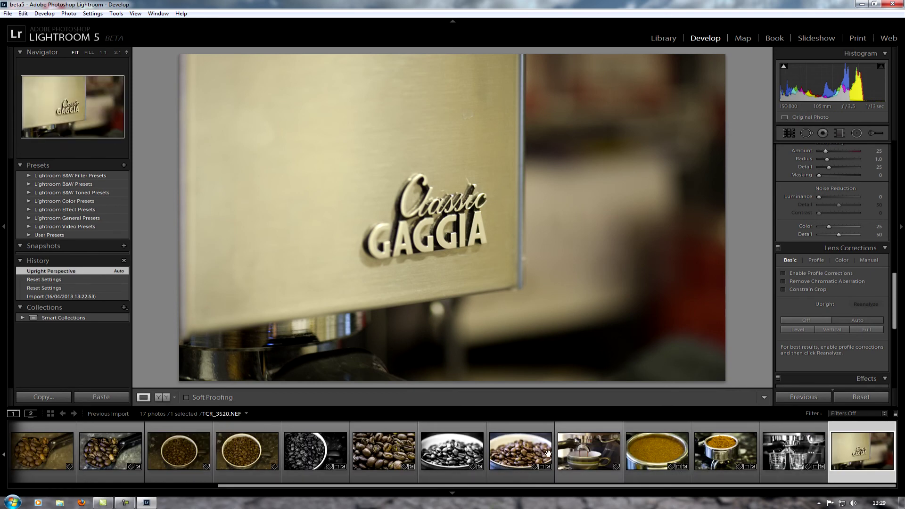
scroll(842, 366, "down", 3)
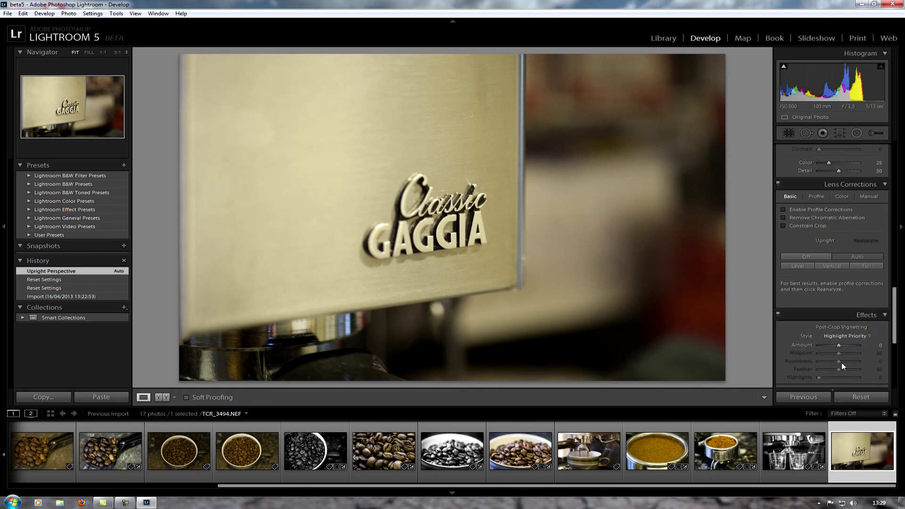
scroll(842, 336, "up", 5)
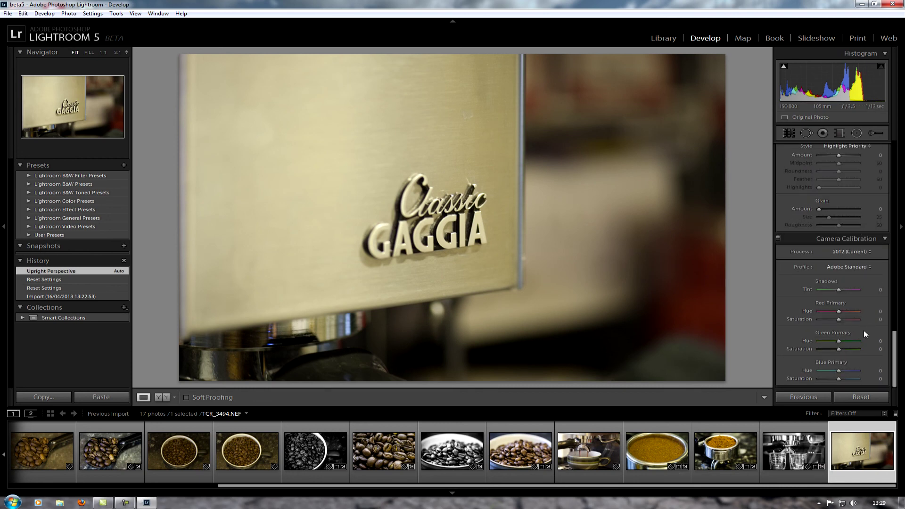
scroll(853, 324, "up", 10)
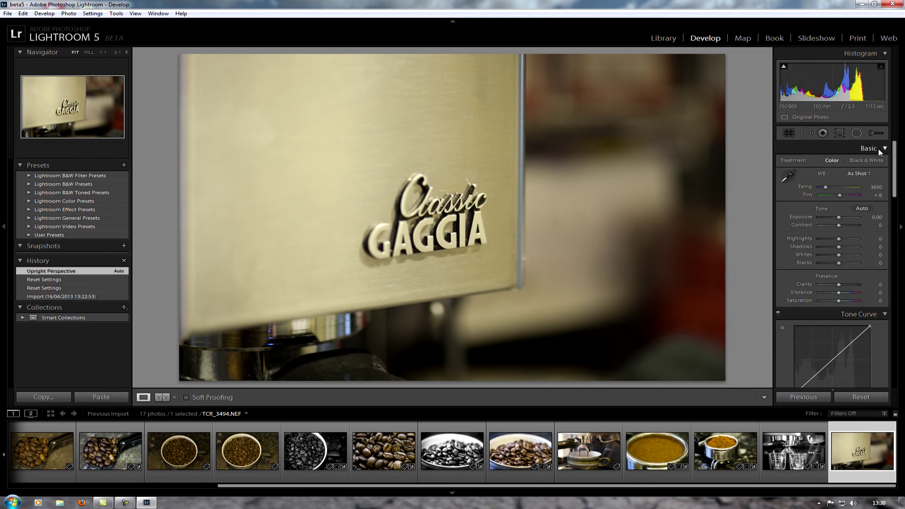
scroll(849, 207, "down", 5)
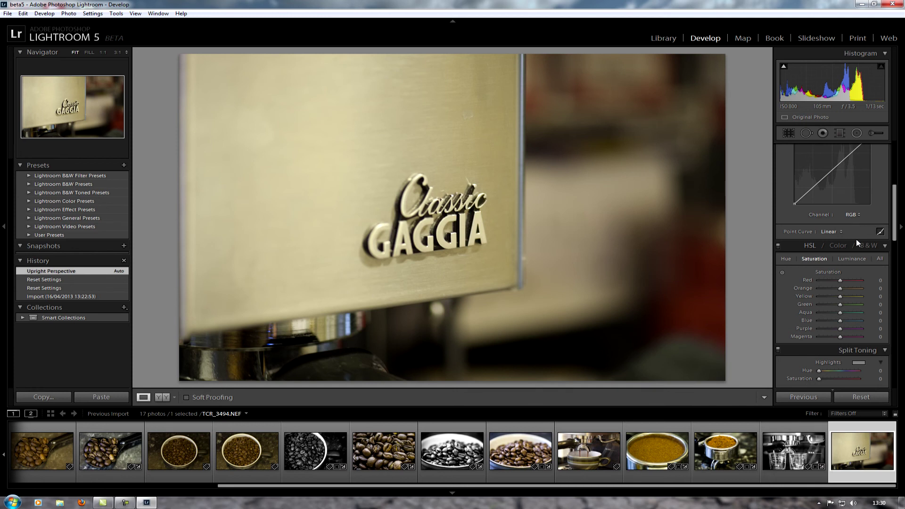
scroll(856, 239, "up", 5)
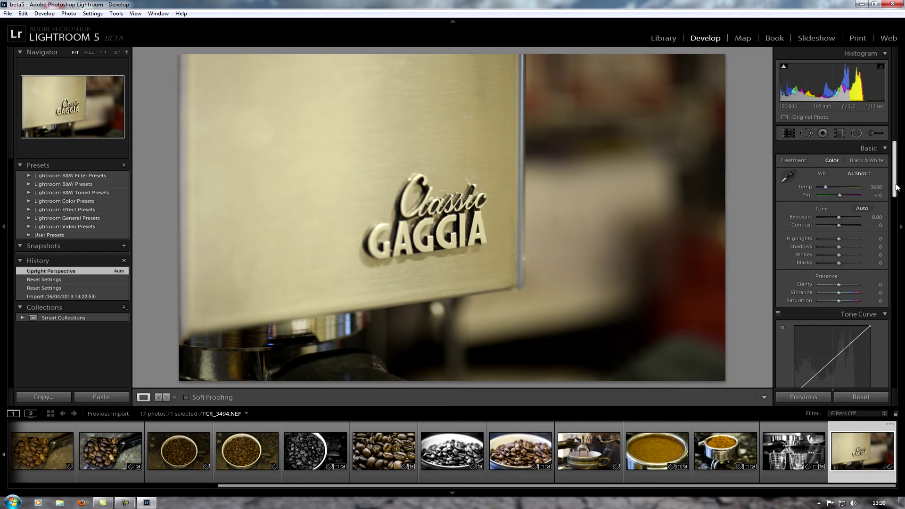
scroll(898, 188, "down", 5)
scroll(869, 160, "up", 5)
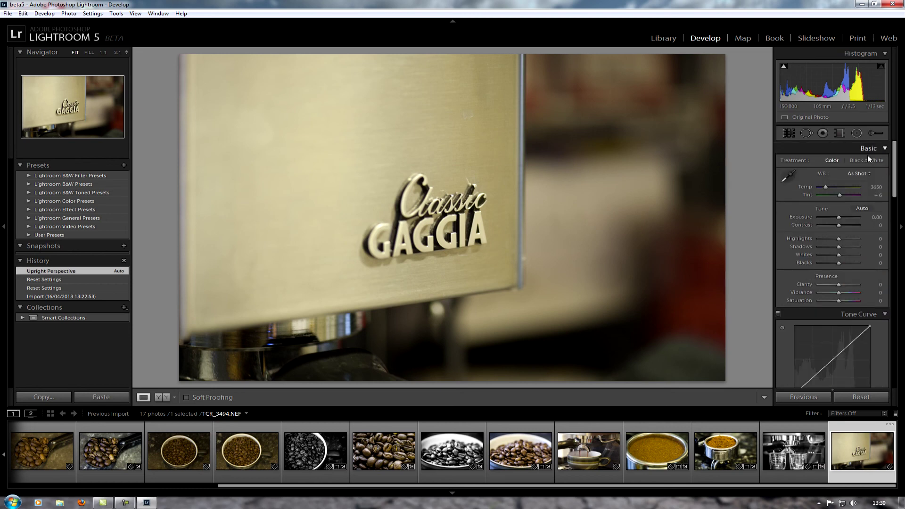